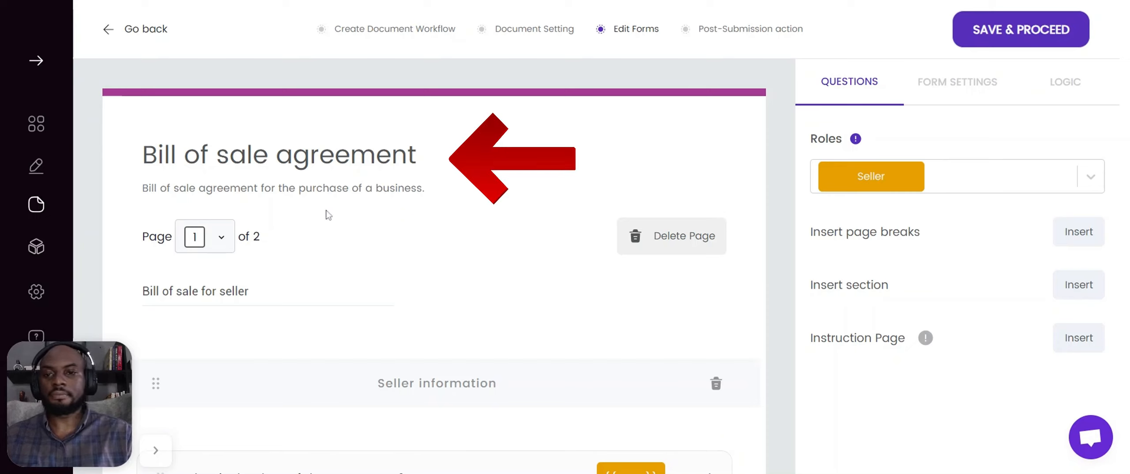
- Examine the form's title and description and place the cursor in the first page's name field
{"action": "scroll", "coordinate": [342, 242], "scroll_direction": "down", "scroll_amount": 1}
{"action": "scroll", "coordinate": [190, 141], "scroll_direction": "up", "scroll_amount": 1}
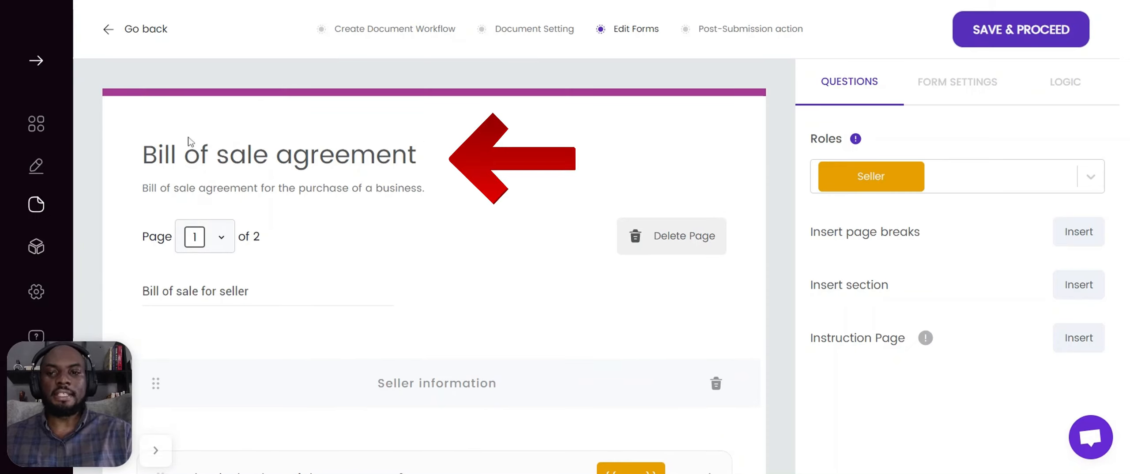
{"action": "left_click_drag", "start_coordinate": [142, 155], "coordinate": [418, 185]}
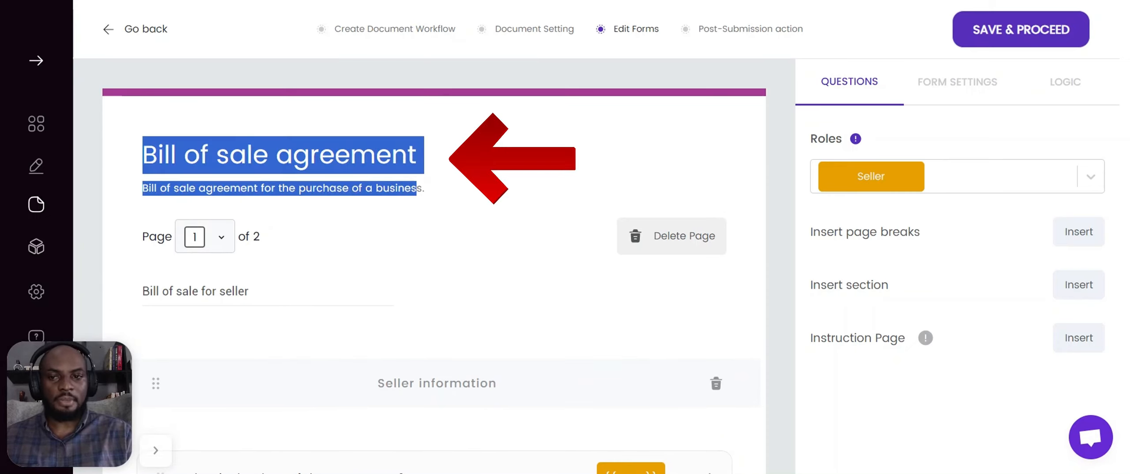
{"action": "left_click", "coordinate": [378, 208]}
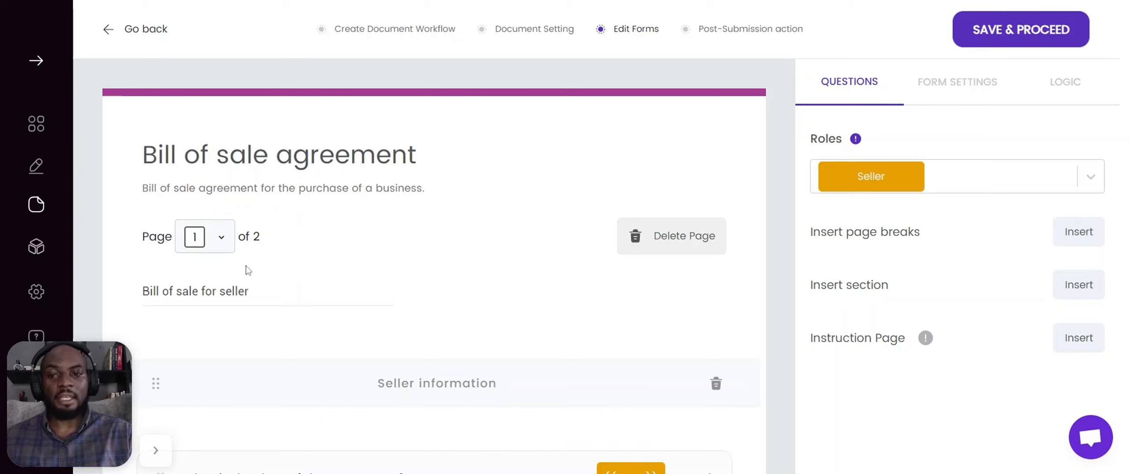
{"action": "left_click", "coordinate": [238, 292]}
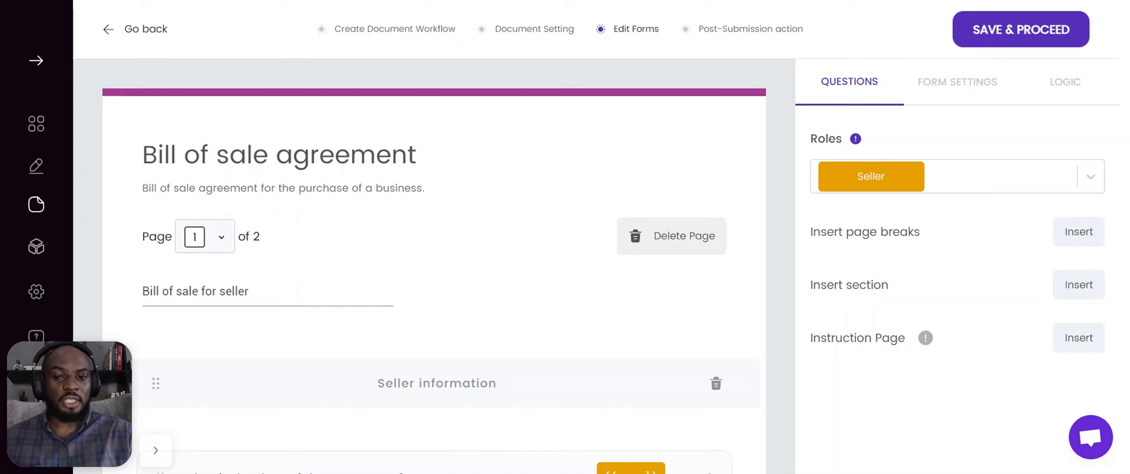
{"action": "left_click", "coordinate": [249, 291]}
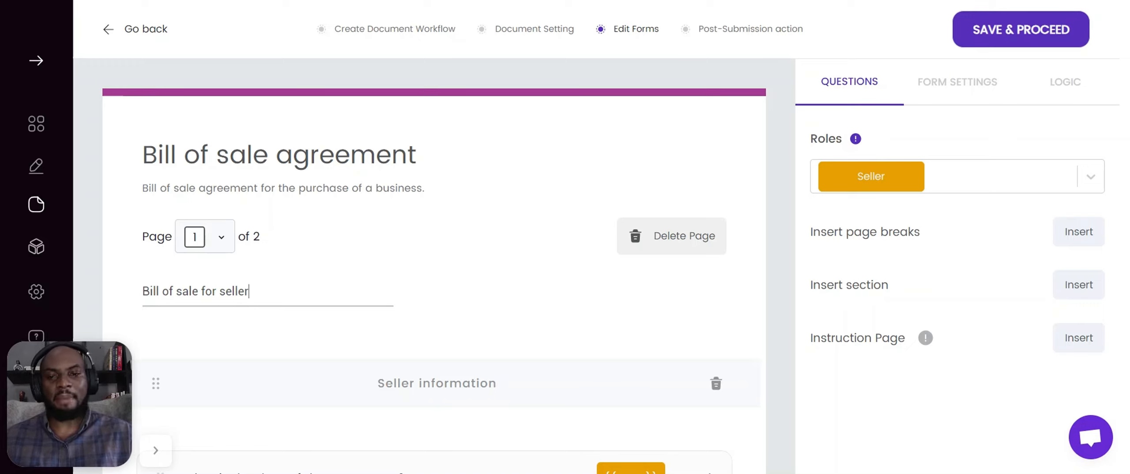
- View page 2 of the seller form and its page name, and return to page 1
{"action": "scroll", "coordinate": [723, 443], "scroll_direction": "down", "scroll_amount": 1}
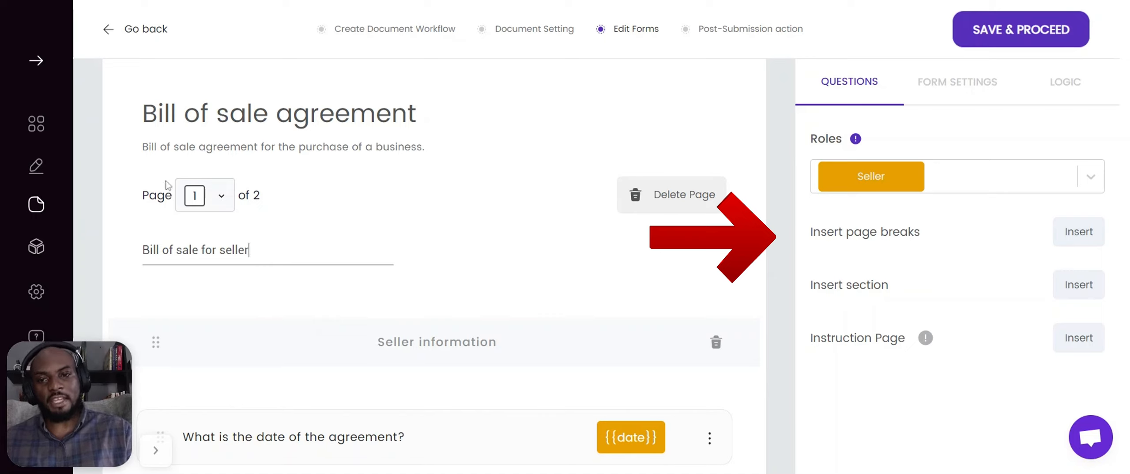
{"action": "left_click", "coordinate": [222, 200]}
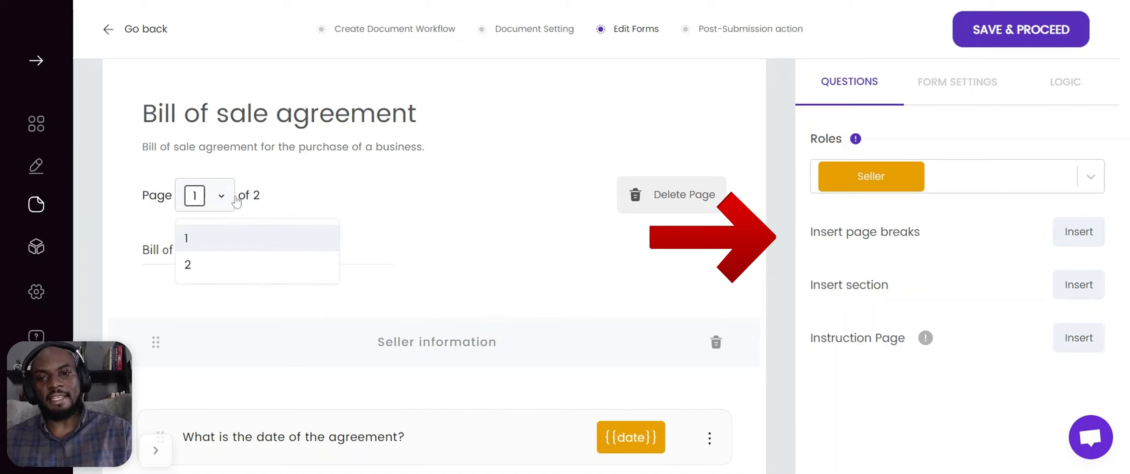
{"action": "left_click", "coordinate": [219, 265]}
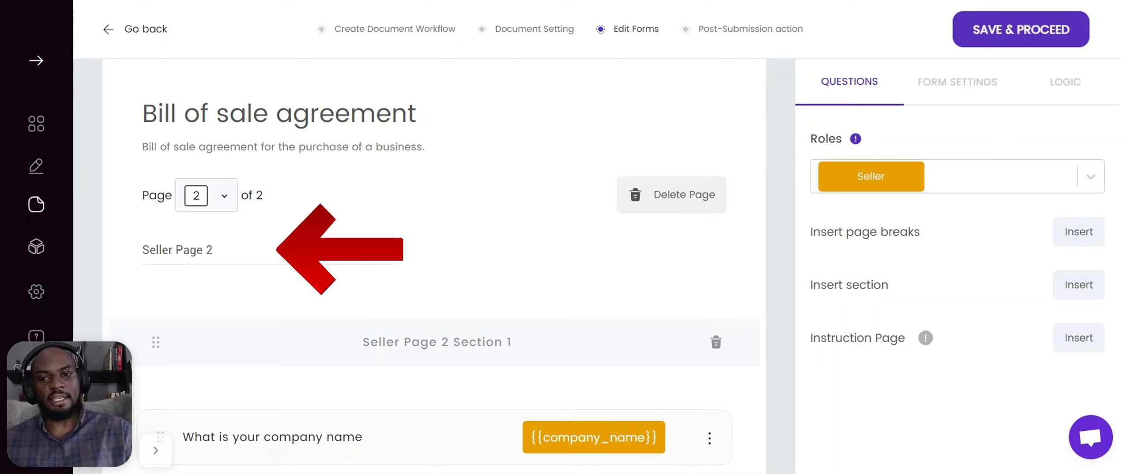
{"action": "left_click_drag", "start_coordinate": [150, 251], "coordinate": [213, 251]}
{"action": "left_click", "coordinate": [173, 250]}
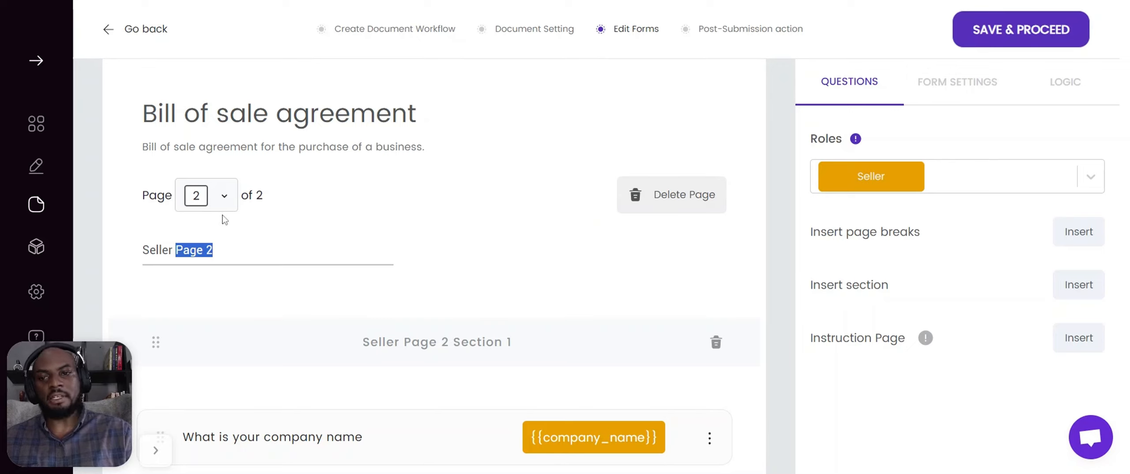
{"action": "left_click", "coordinate": [224, 197]}
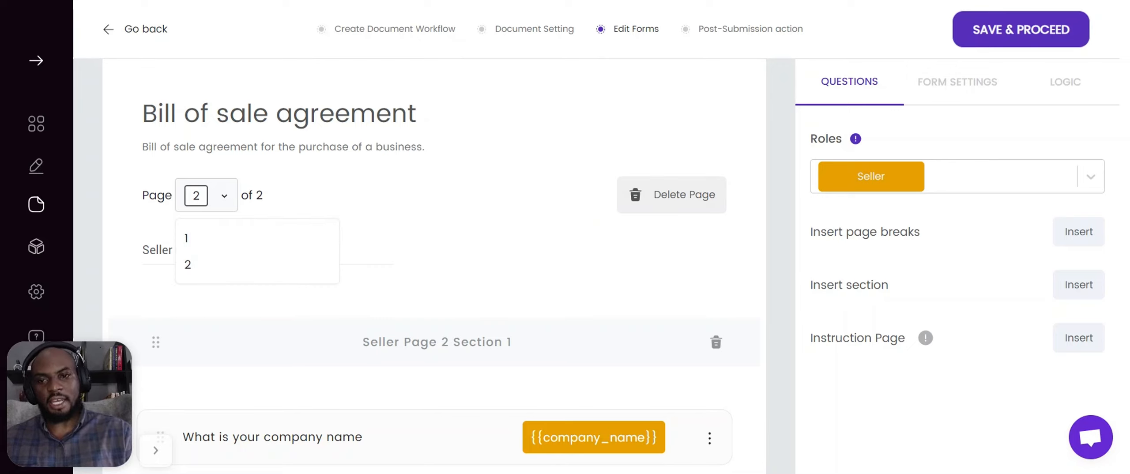
{"action": "left_click", "coordinate": [150, 250]}
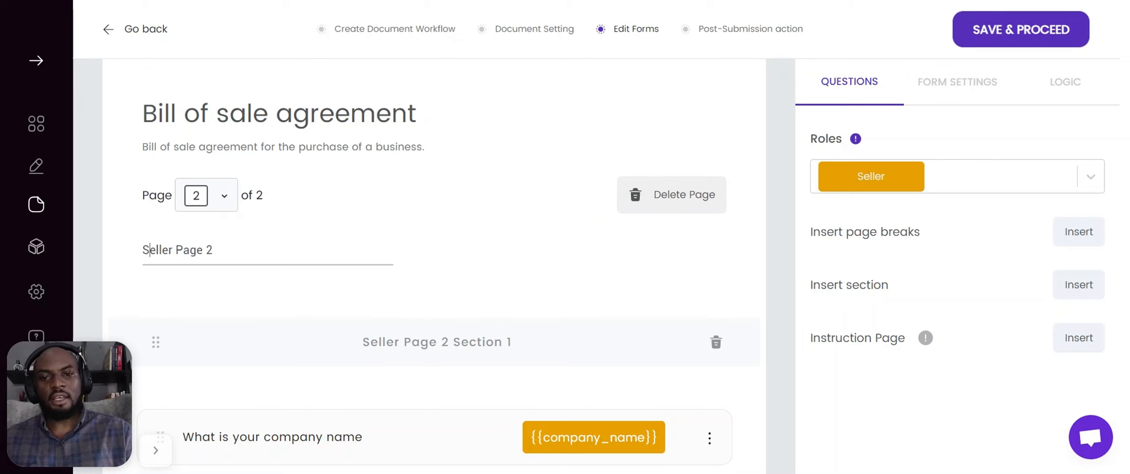
{"action": "left_click", "coordinate": [223, 199]}
{"action": "left_click", "coordinate": [190, 237]}
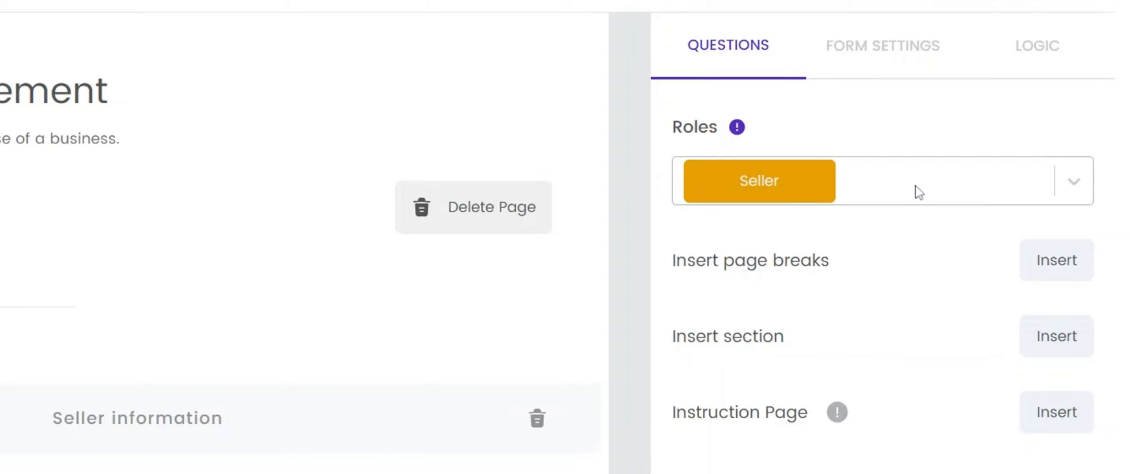
- Review the Seller's questions, compare them with the Buyer role's questions, and return to the Seller role
{"action": "scroll", "coordinate": [459, 333], "scroll_direction": "down", "scroll_amount": 10}
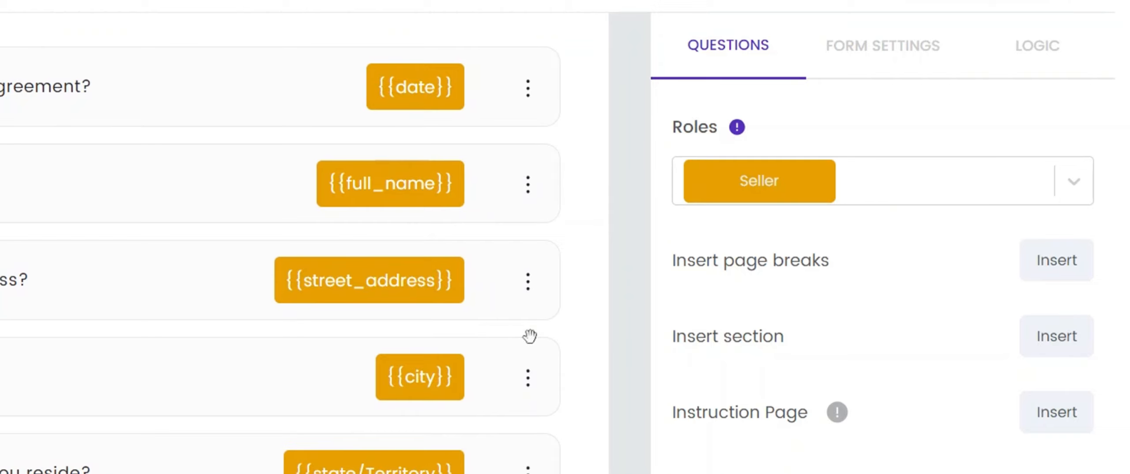
{"action": "scroll", "coordinate": [530, 330], "scroll_direction": "up", "scroll_amount": 3}
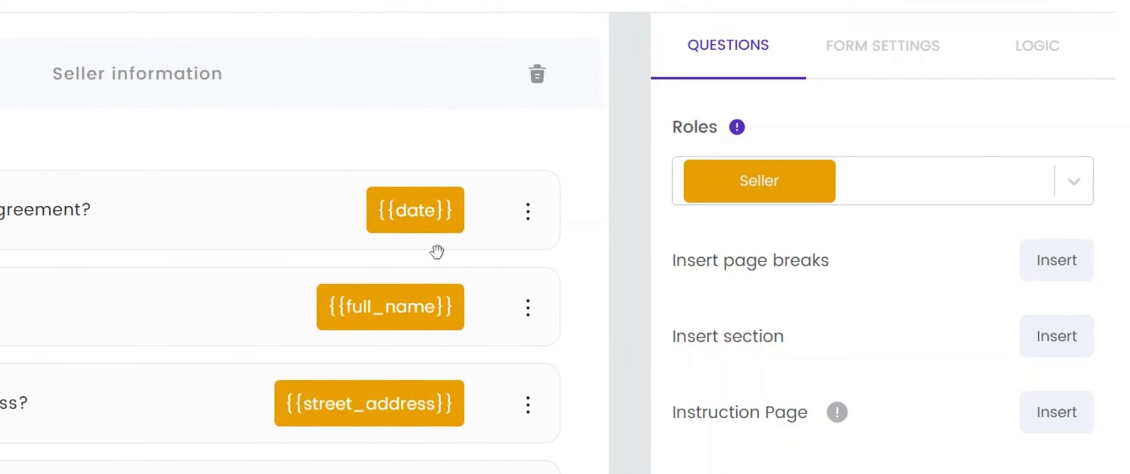
{"action": "scroll", "coordinate": [582, 233], "scroll_direction": "up", "scroll_amount": 3}
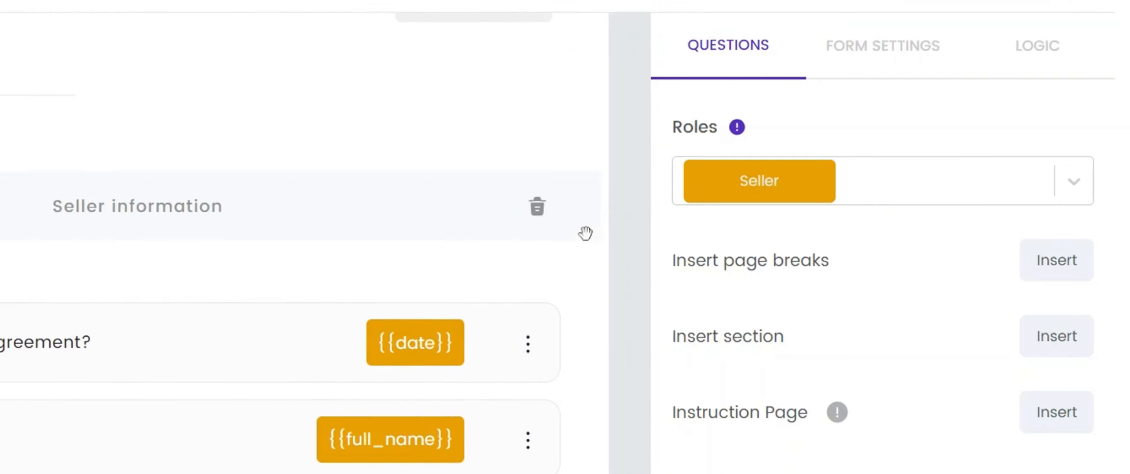
{"action": "left_click", "coordinate": [1060, 191]}
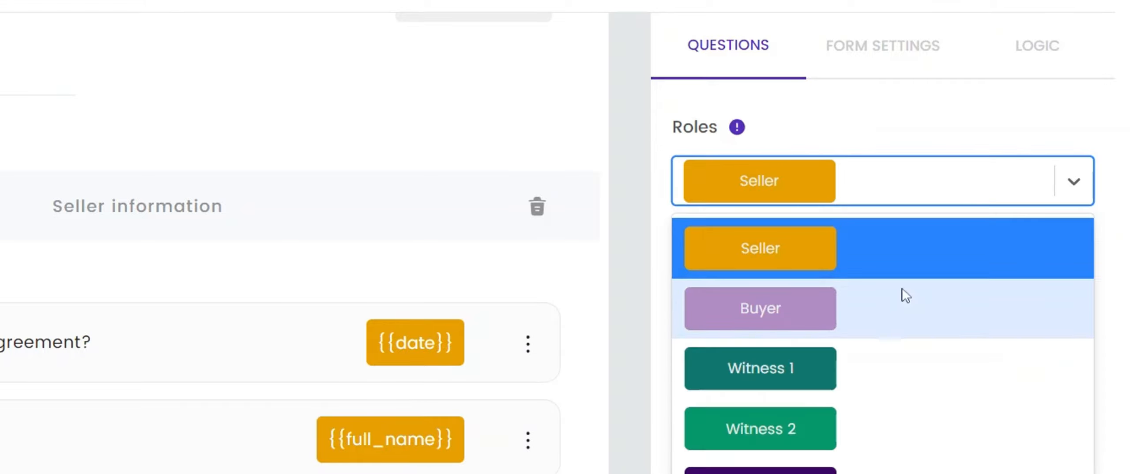
{"action": "left_click", "coordinate": [891, 303]}
{"action": "scroll", "coordinate": [323, 293], "scroll_direction": "down", "scroll_amount": 9}
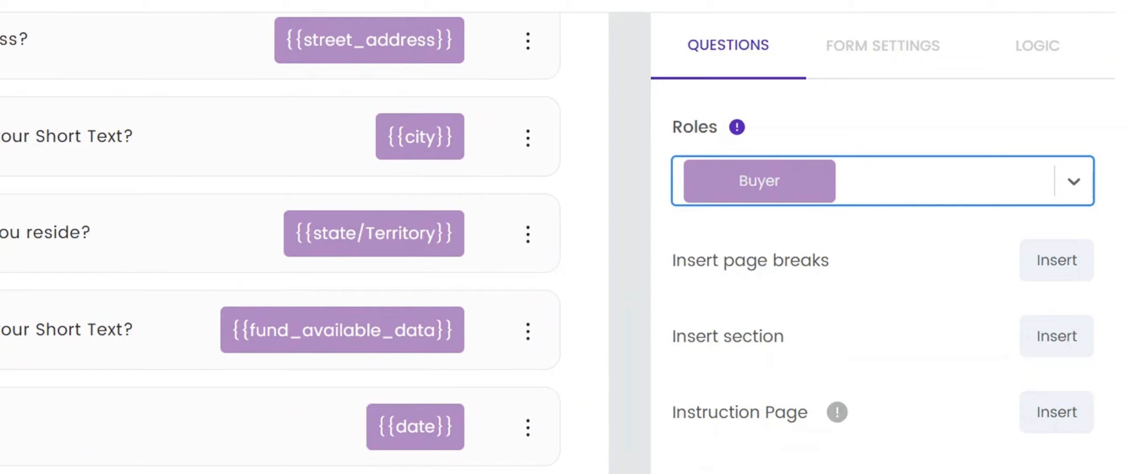
{"action": "scroll", "coordinate": [309, 265], "scroll_direction": "up", "scroll_amount": 5}
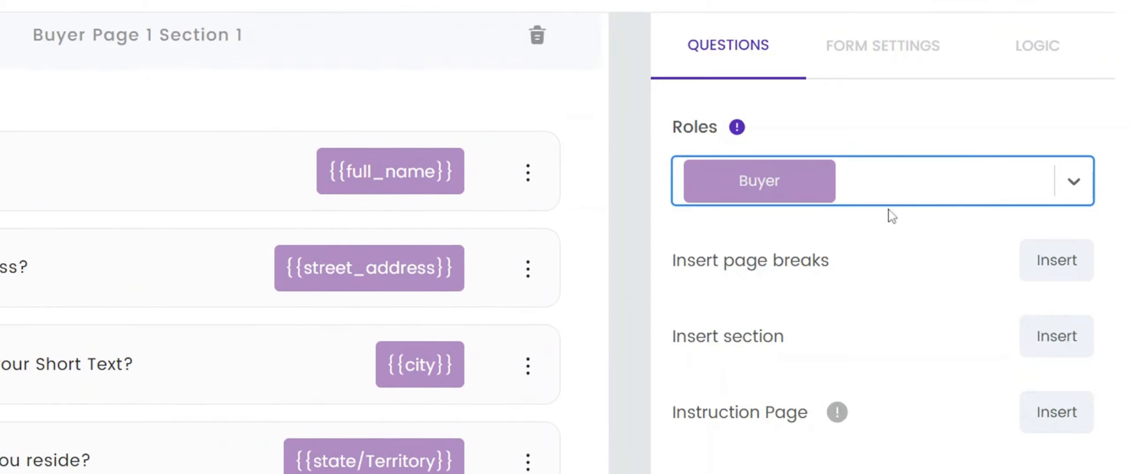
{"action": "left_click", "coordinate": [916, 190]}
{"action": "left_click", "coordinate": [849, 248]}
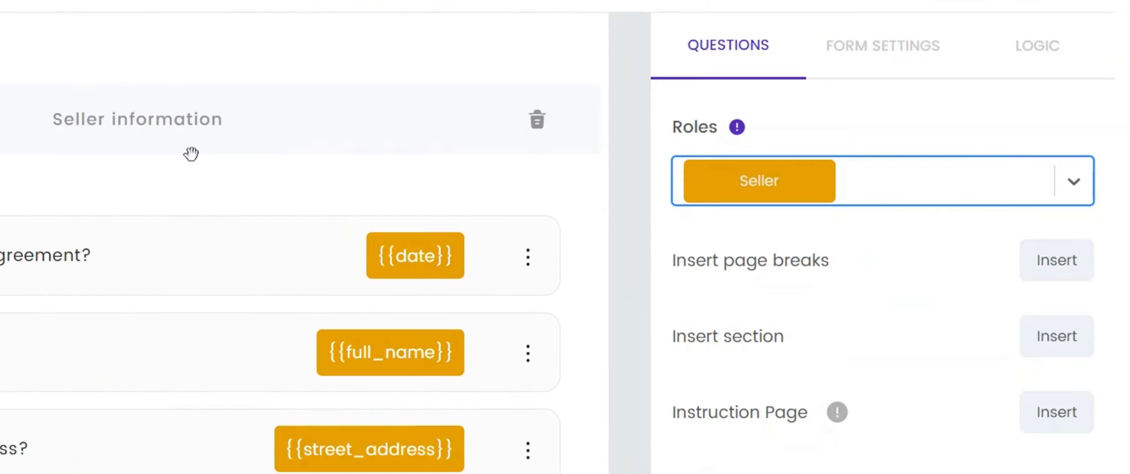
- Delete the question "What State/Territory do you reside?" from the Seller information section
{"action": "scroll", "coordinate": [191, 155], "scroll_direction": "down", "scroll_amount": 1}
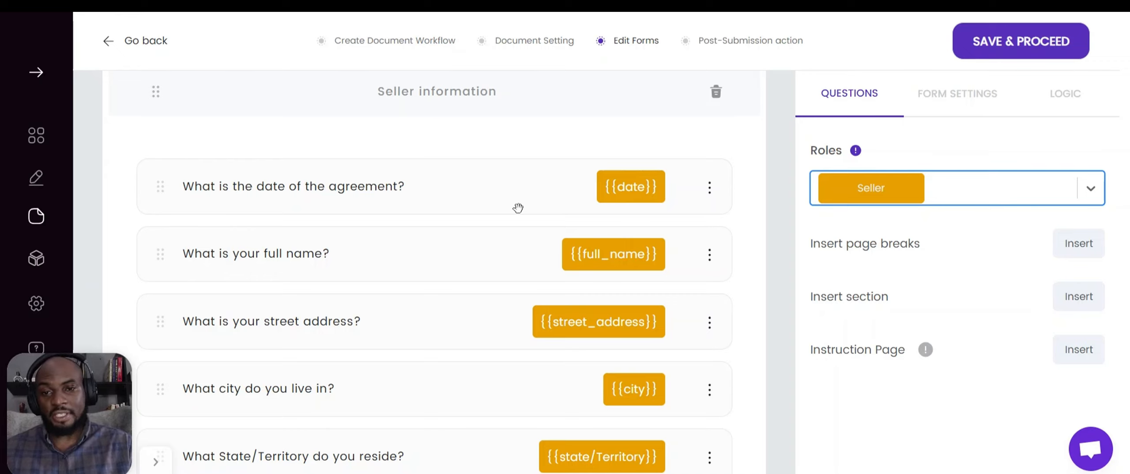
{"action": "scroll", "coordinate": [465, 257], "scroll_direction": "down", "scroll_amount": 1}
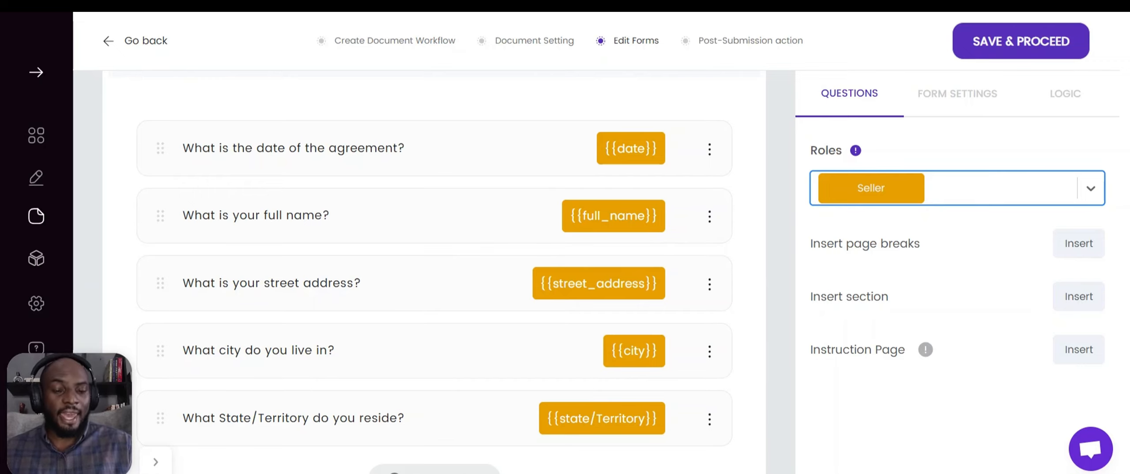
{"action": "scroll", "coordinate": [435, 282], "scroll_direction": "down", "scroll_amount": 2}
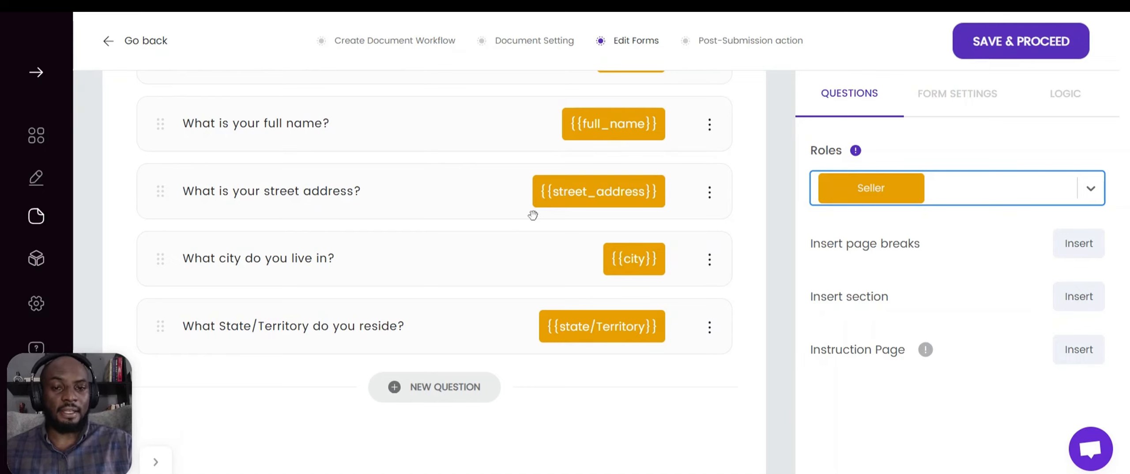
{"action": "scroll", "coordinate": [533, 215], "scroll_direction": "up", "scroll_amount": 2}
{"action": "scroll", "coordinate": [492, 232], "scroll_direction": "down", "scroll_amount": 2}
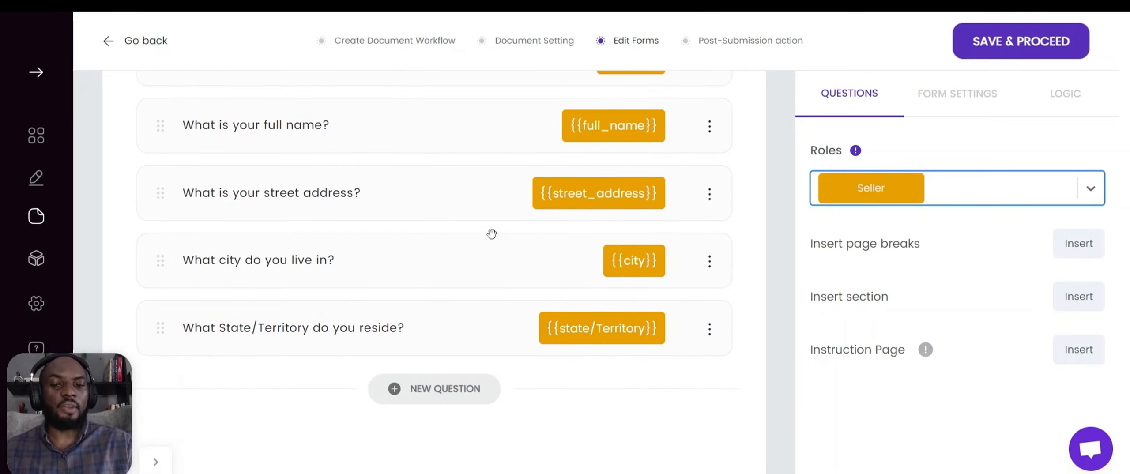
{"action": "left_click", "coordinate": [710, 333]}
{"action": "scroll", "coordinate": [683, 371], "scroll_direction": "down", "scroll_amount": 2}
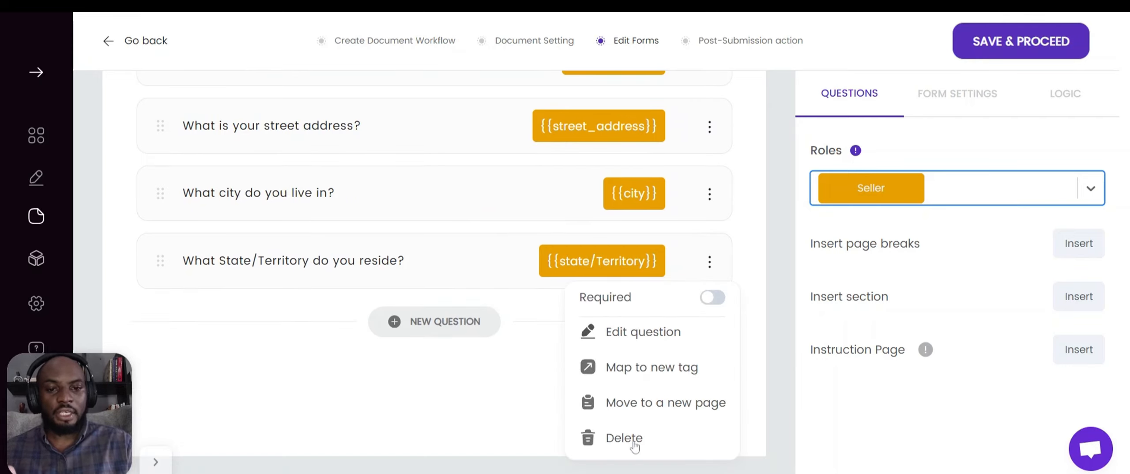
{"action": "left_click", "coordinate": [634, 444]}
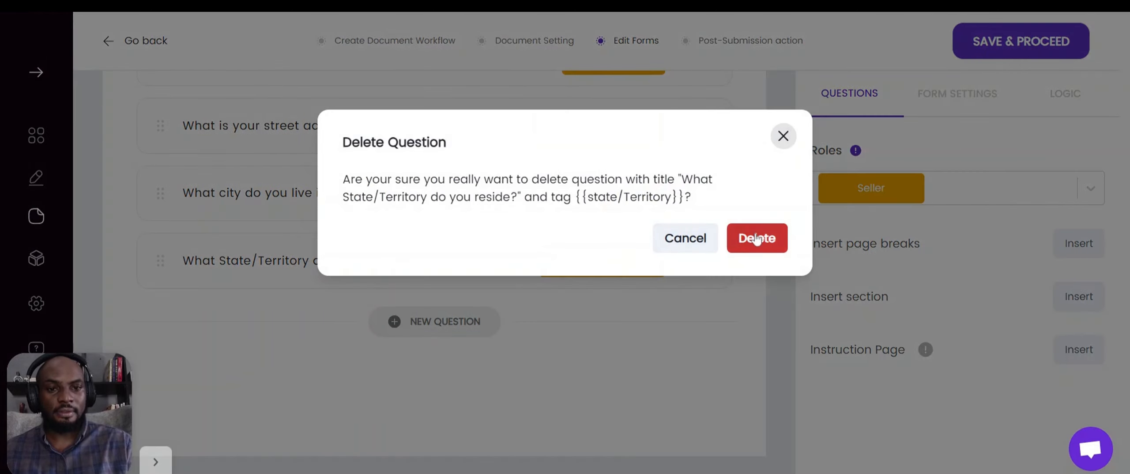
{"action": "left_click", "coordinate": [755, 239]}
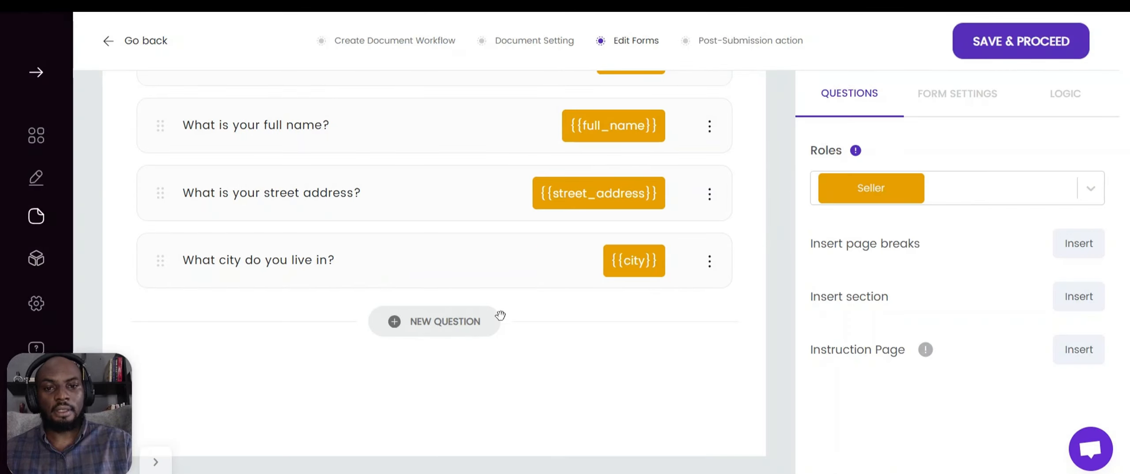
- Add a Short text question to the end of the seller's page and map it to the State/Territory tag
{"action": "left_click", "coordinate": [479, 324]}
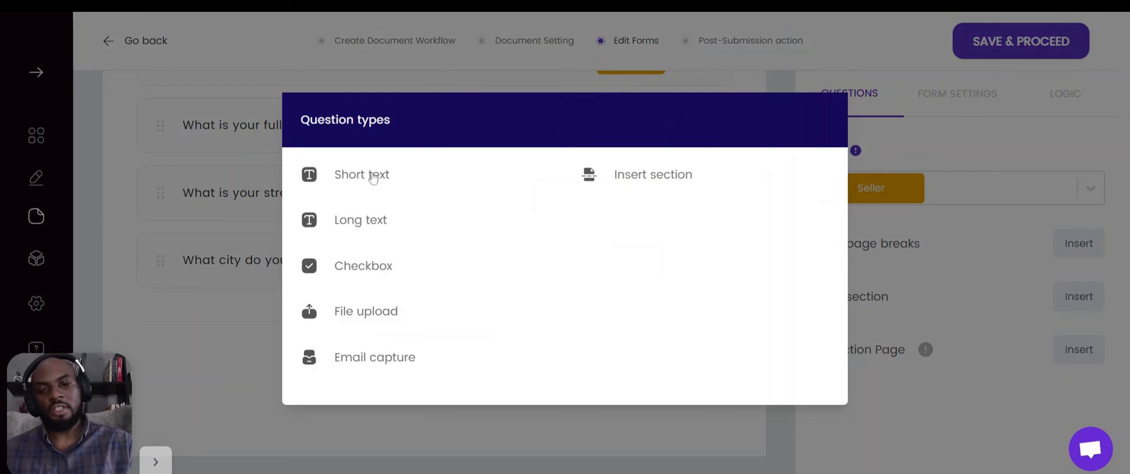
{"action": "left_click", "coordinate": [373, 177]}
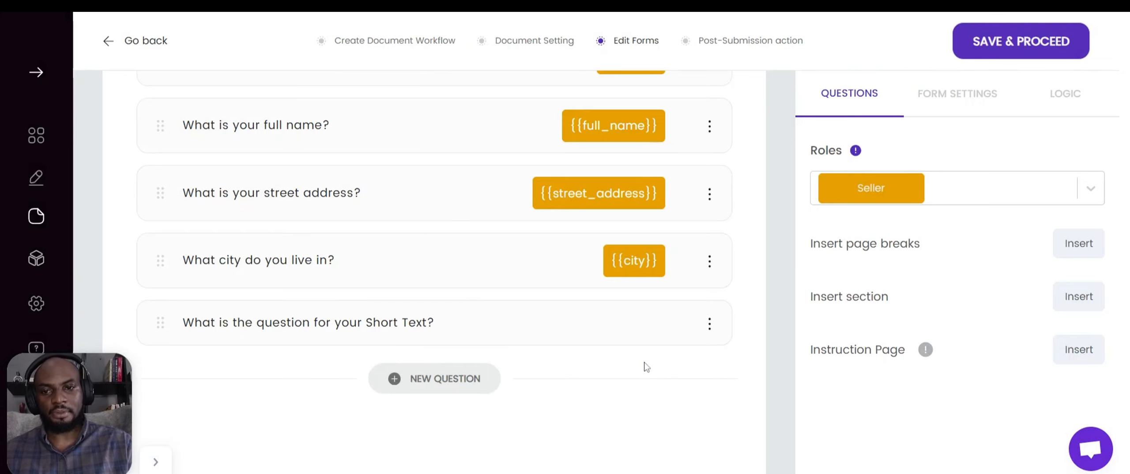
{"action": "left_click", "coordinate": [709, 292]}
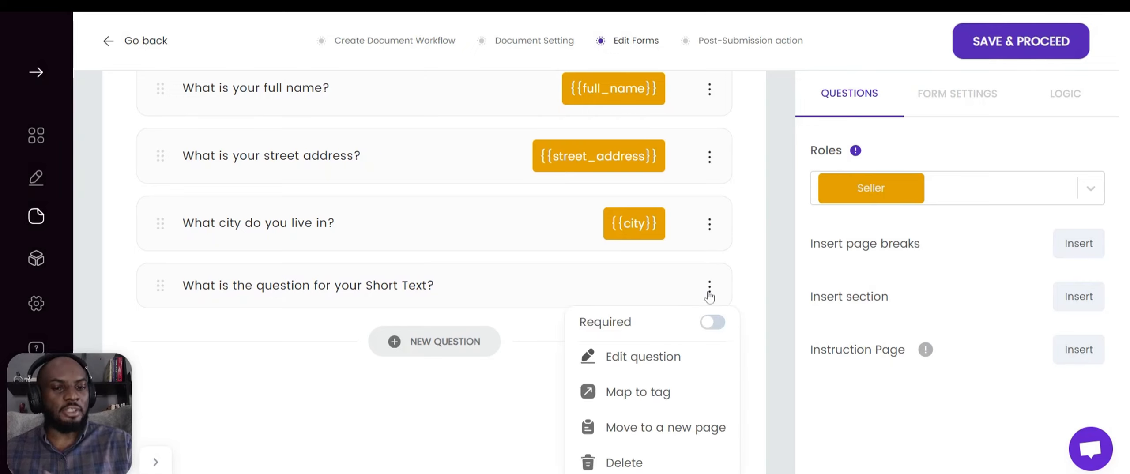
{"action": "left_click", "coordinate": [644, 397]}
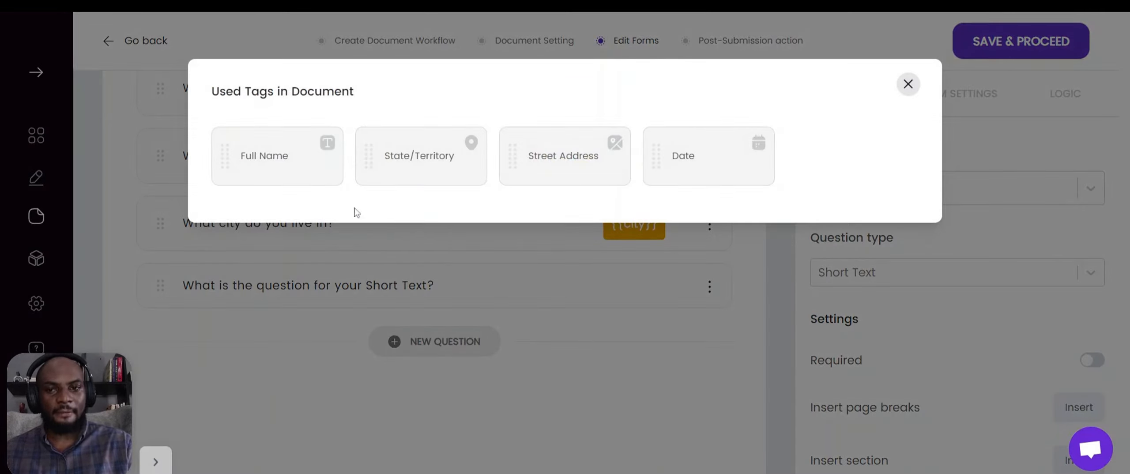
{"action": "left_click", "coordinate": [419, 159]}
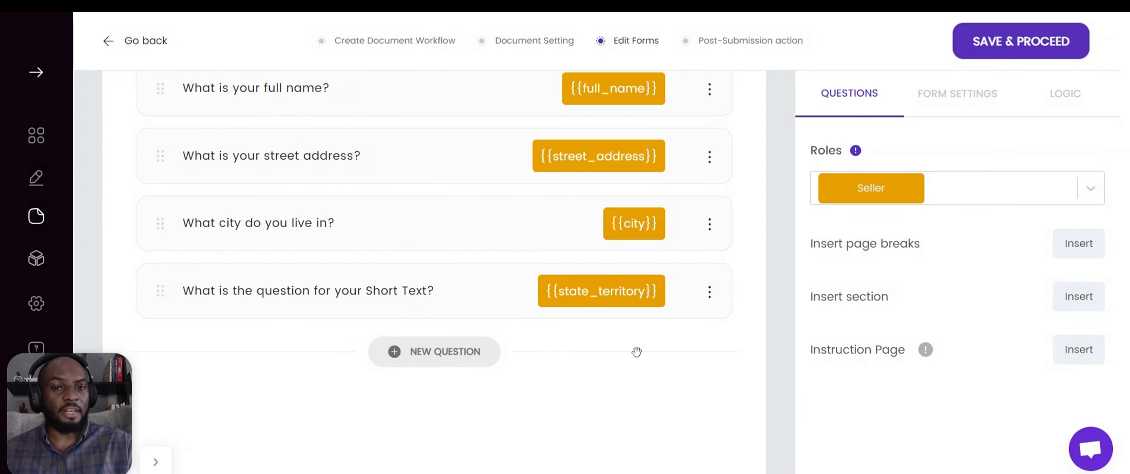
- Reword the date question in the Seller information section to "What is the agreement date?"
{"action": "scroll", "coordinate": [613, 353], "scroll_direction": "up", "scroll_amount": 3}
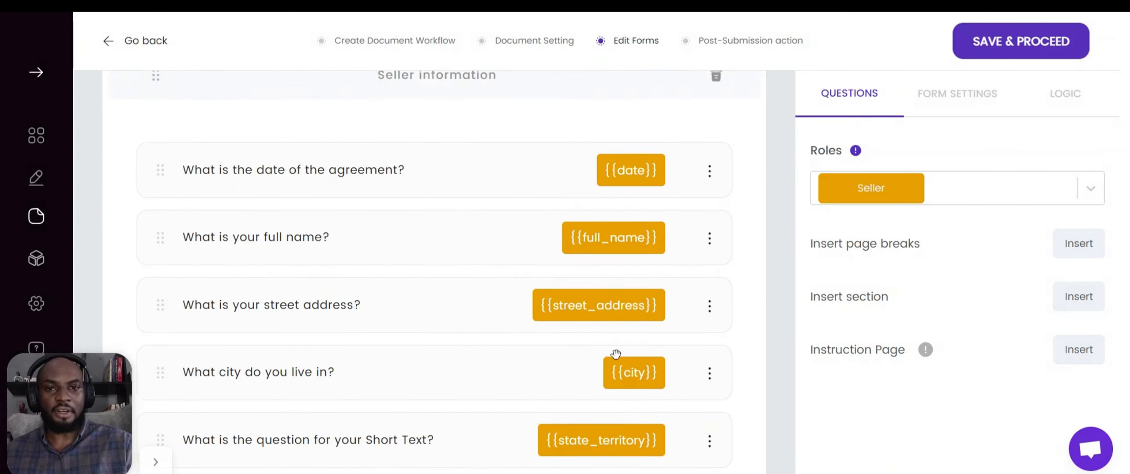
{"action": "scroll", "coordinate": [616, 354], "scroll_direction": "down", "scroll_amount": 2}
{"action": "scroll", "coordinate": [616, 354], "scroll_direction": "up", "scroll_amount": 1}
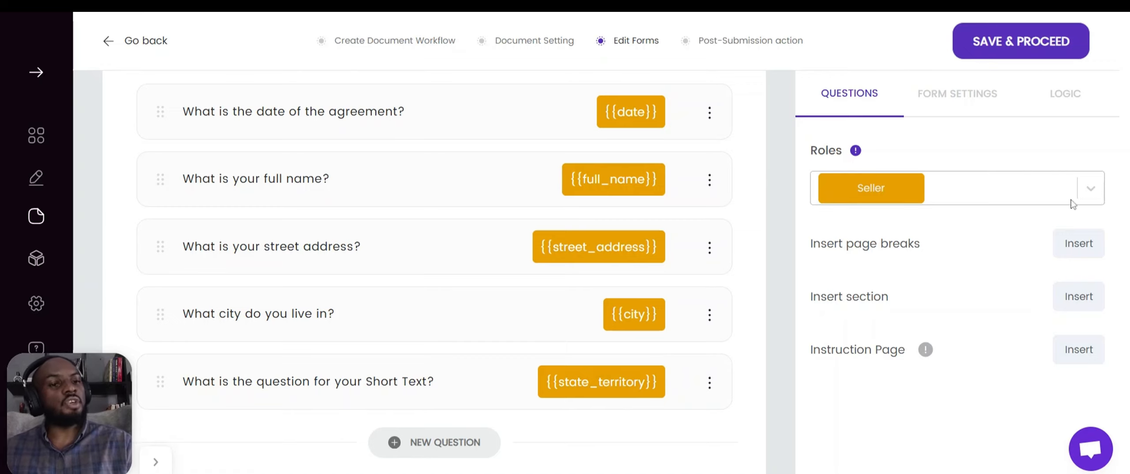
{"action": "scroll", "coordinate": [509, 190], "scroll_direction": "up", "scroll_amount": 2}
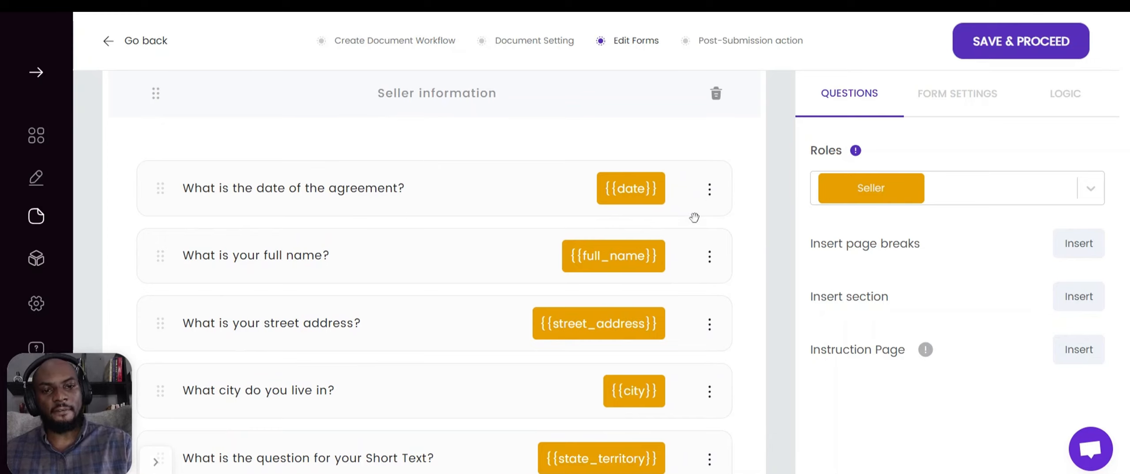
{"action": "left_click", "coordinate": [709, 189]}
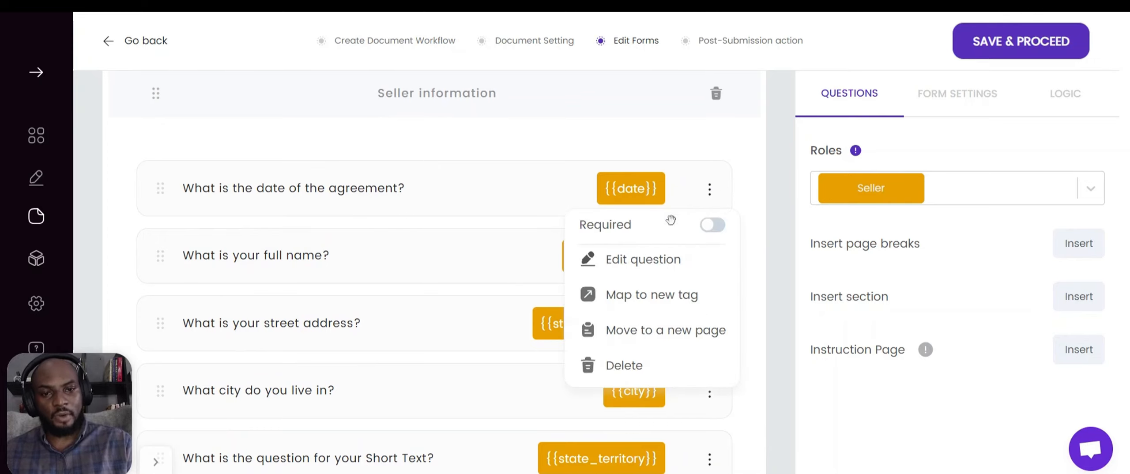
{"action": "left_click", "coordinate": [645, 261]}
{"action": "left_click", "coordinate": [199, 228]}
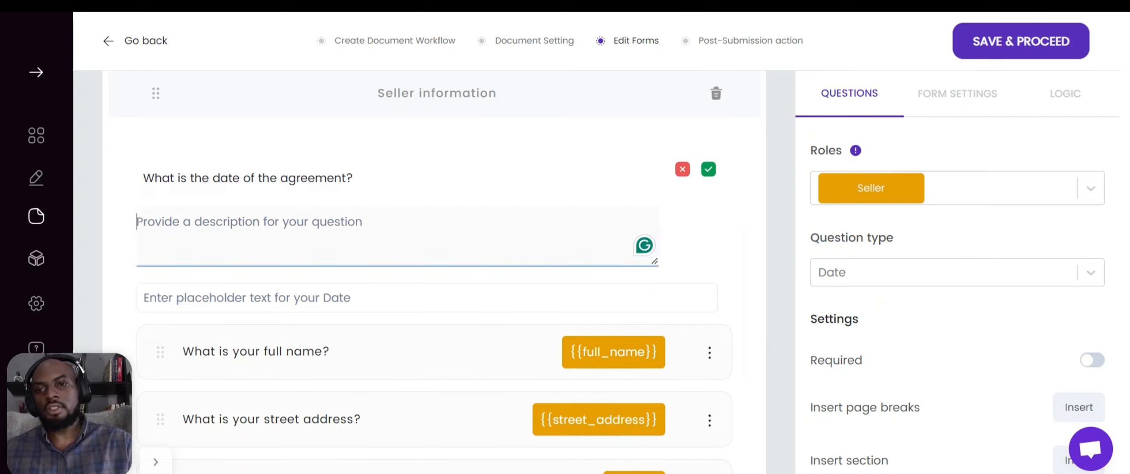
{"action": "left_click", "coordinate": [179, 174]}
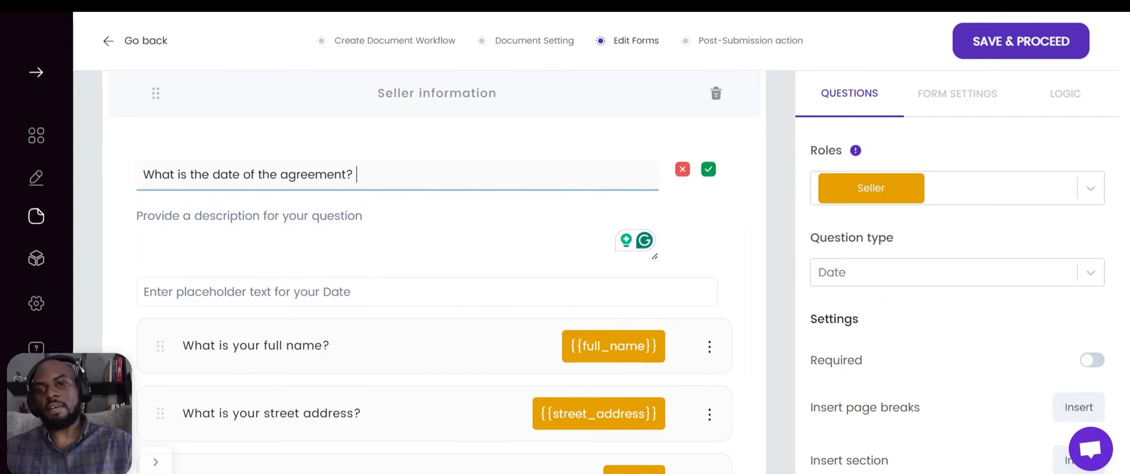
{"action": "key", "text": "BackSpace"}
{"action": "key", "text": "BackSpace"}
{"action": "key", "text": "BackSpace"}
{"action": "key", "text": "BackSpace"}
{"action": "key", "text": "BackSpace"}
{"action": "key", "text": "BackSpace"}
{"action": "key", "text": "BackSpace"}
{"action": "key", "text": "BackSpace"}
{"action": "key", "text": "BackSpace"}
{"action": "key", "text": "BackSpace"}
{"action": "key", "text": "BackSpace"}
{"action": "key", "text": "BackSpace"}
{"action": "key", "text": "BackSpace"}
{"action": "key", "text": "BackSpace"}
{"action": "key", "text": "BackSpace"}
{"action": "key", "text": "BackSpace"}
{"action": "key", "text": "BackSpace"}
{"action": "key", "text": "BackSpace"}
{"action": "key", "text": "BackSpace"}
{"action": "key", "text": "BackSpace"}
{"action": "type", "text": "a"}
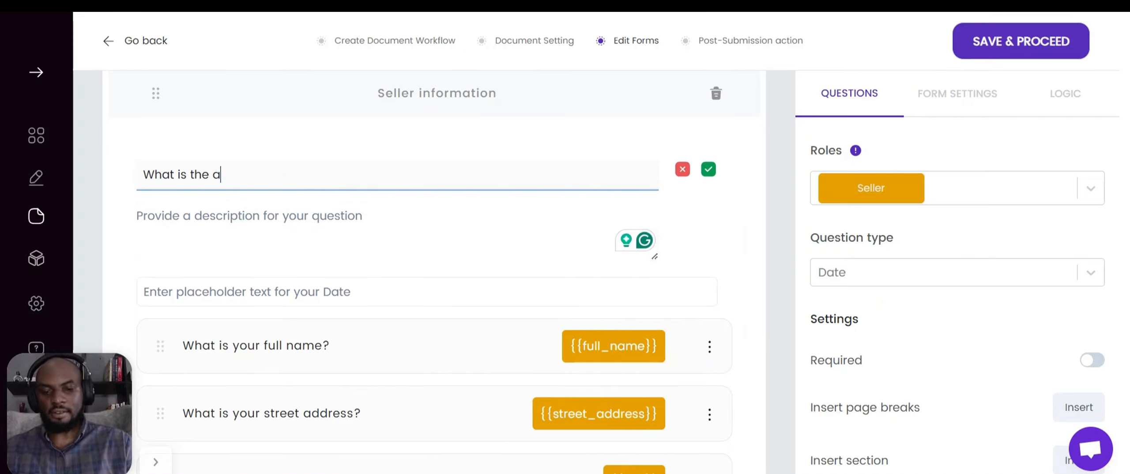
{"action": "type", "text": "greement date"}
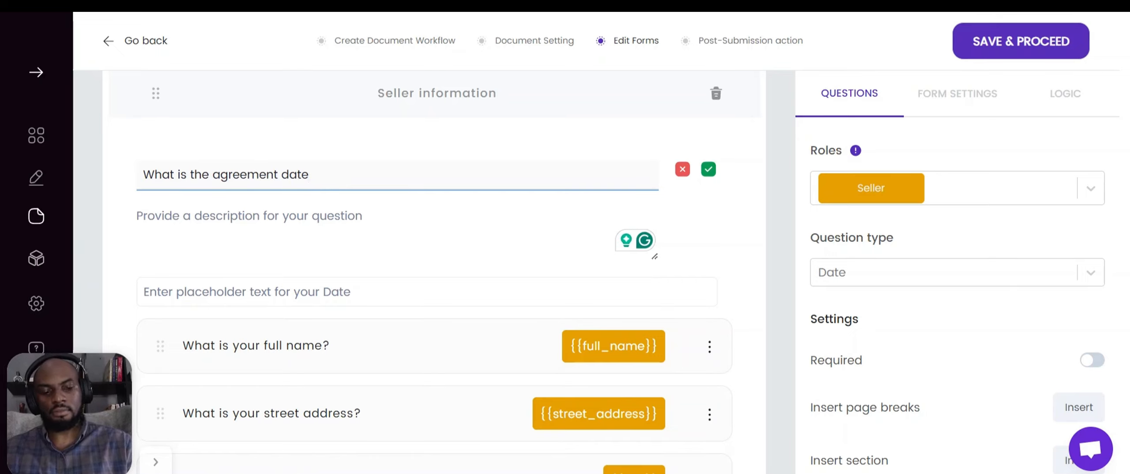
{"action": "type", "text": "?"}
- Add the description "Please state when the agreement will be enforced" to the agreement date question and save the question
{"action": "left_click", "coordinate": [138, 217]}
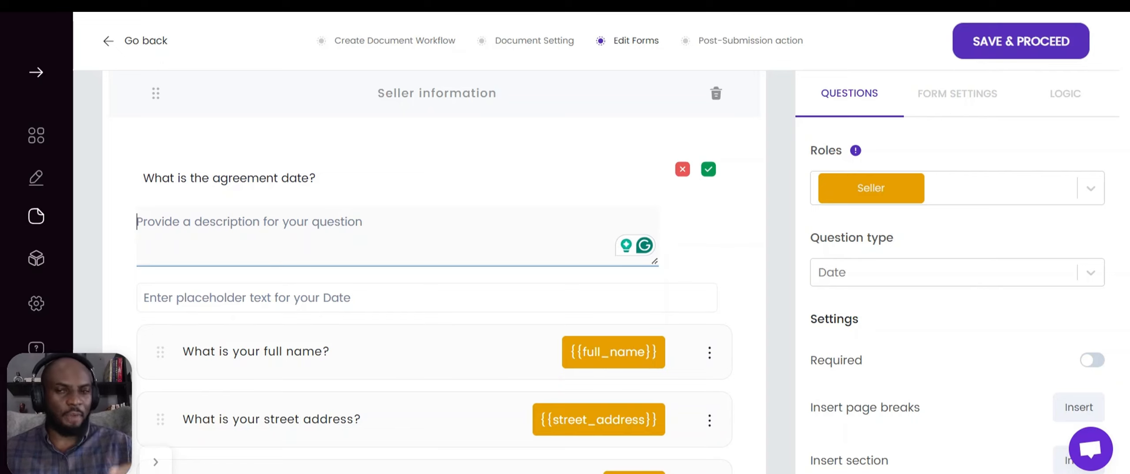
{"action": "type", "text": "Please state when the agreement will be enforced"}
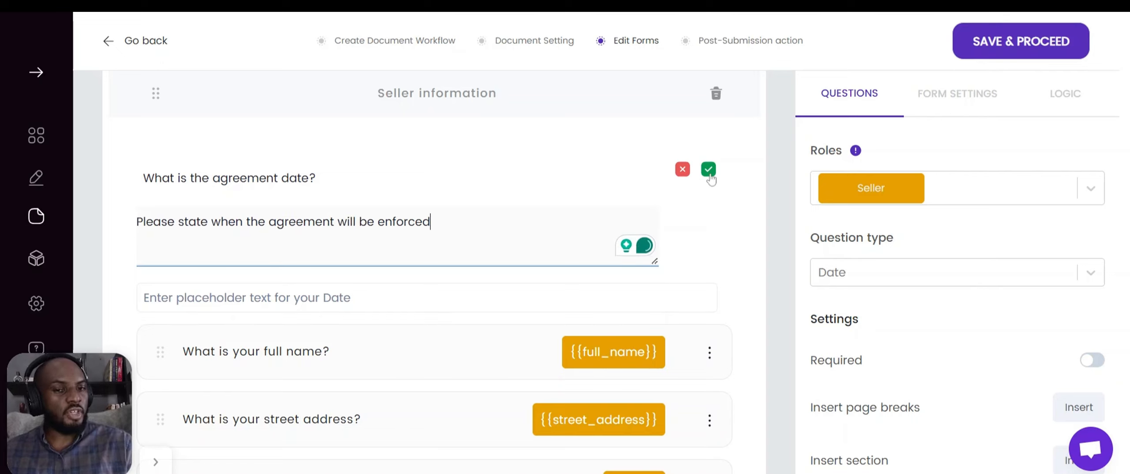
{"action": "left_click", "coordinate": [708, 171]}
- View the page choices for moving the State/Territory Short Text question, and close the dialog without moving it
{"action": "scroll", "coordinate": [422, 223], "scroll_direction": "down", "scroll_amount": 2}
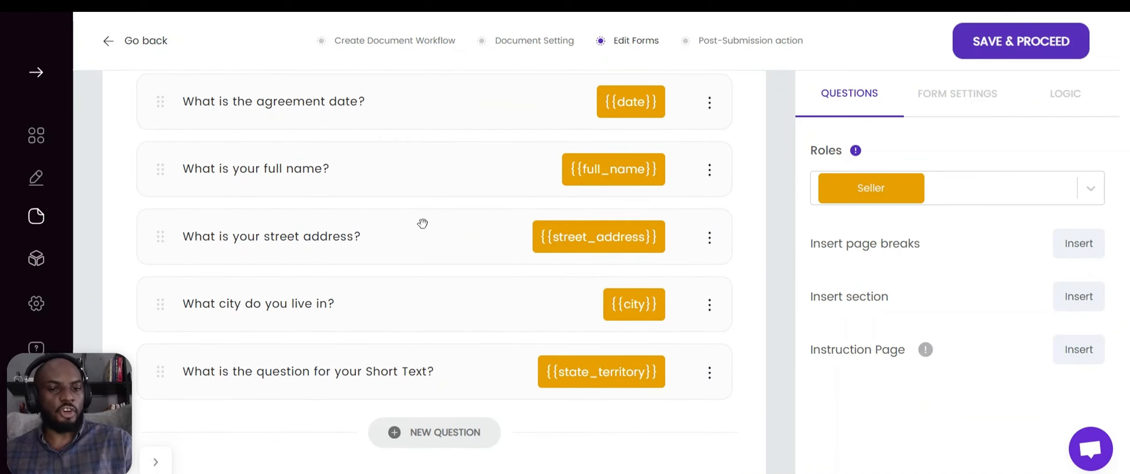
{"action": "left_click", "coordinate": [712, 158]}
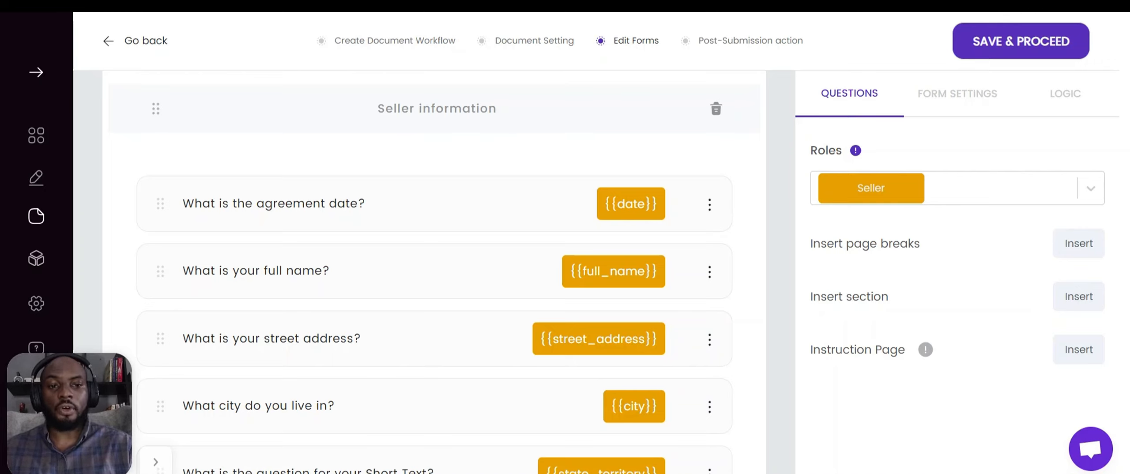
{"action": "scroll", "coordinate": [434, 272], "scroll_direction": "down", "scroll_amount": 2}
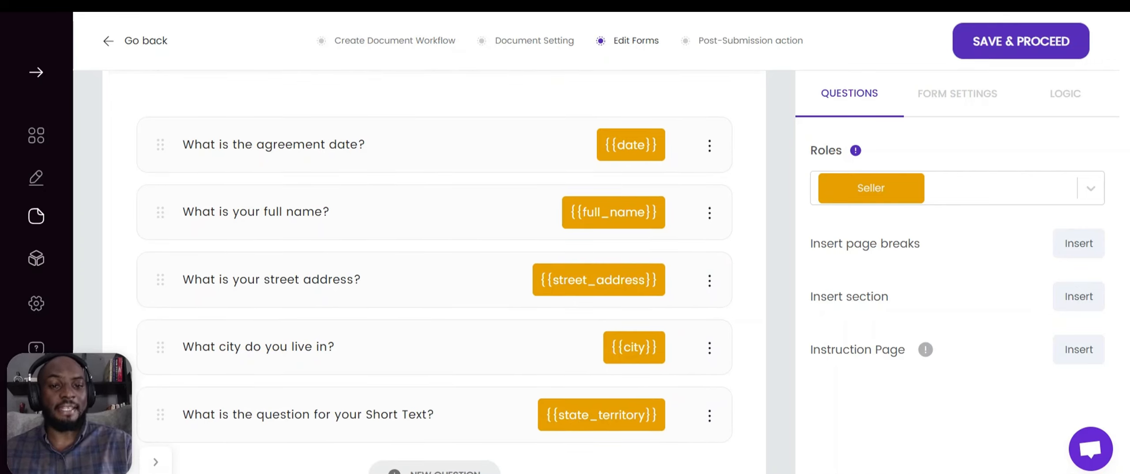
{"action": "scroll", "coordinate": [434, 272], "scroll_direction": "down", "scroll_amount": 1}
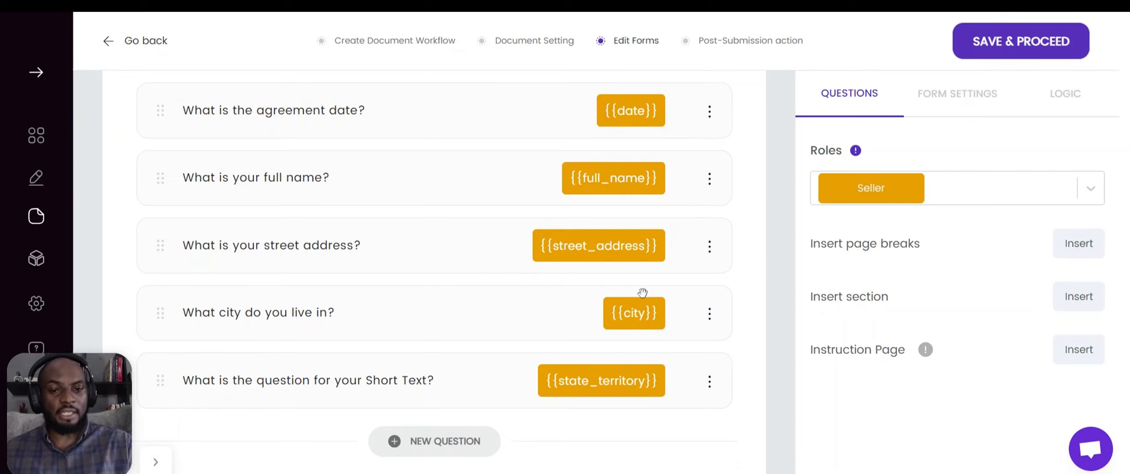
{"action": "scroll", "coordinate": [642, 292], "scroll_direction": "down", "scroll_amount": 2}
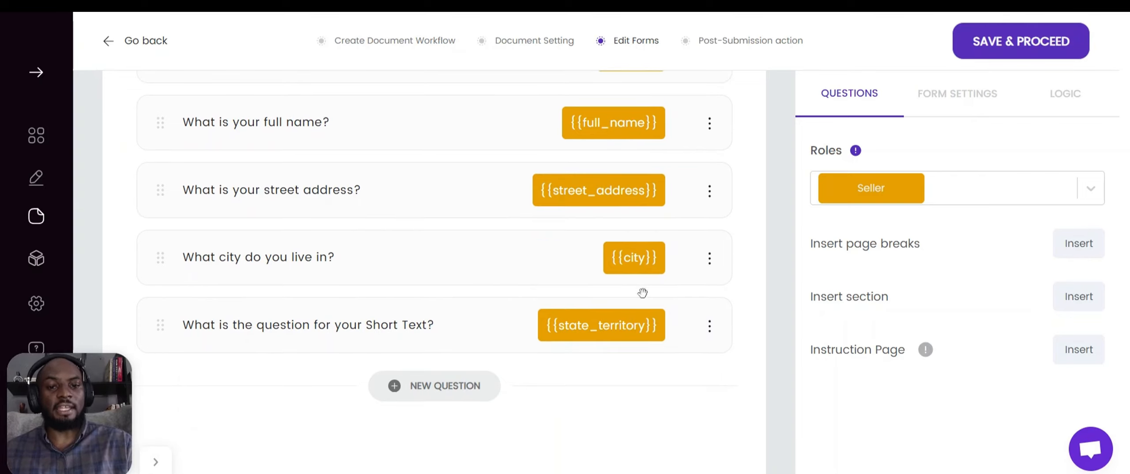
{"action": "left_click", "coordinate": [710, 329]}
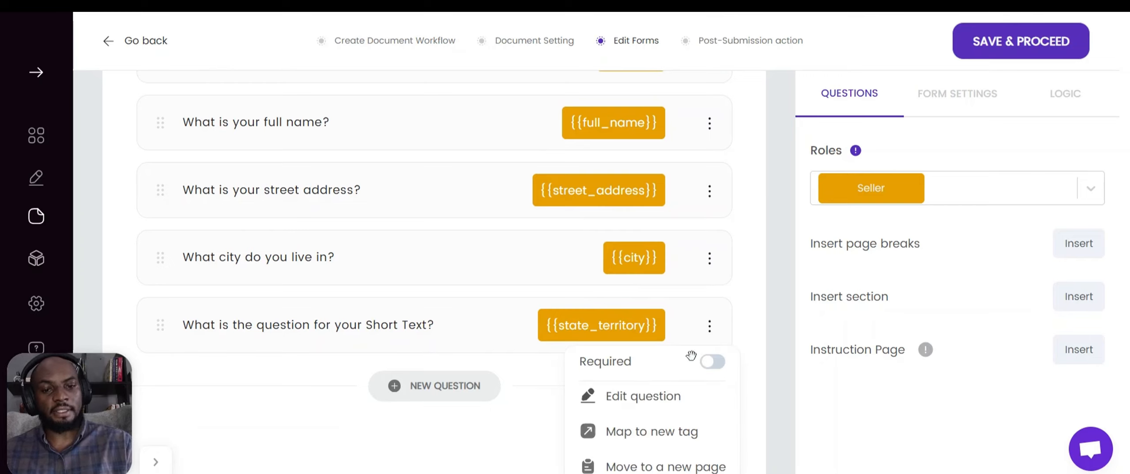
{"action": "left_click", "coordinate": [670, 468]}
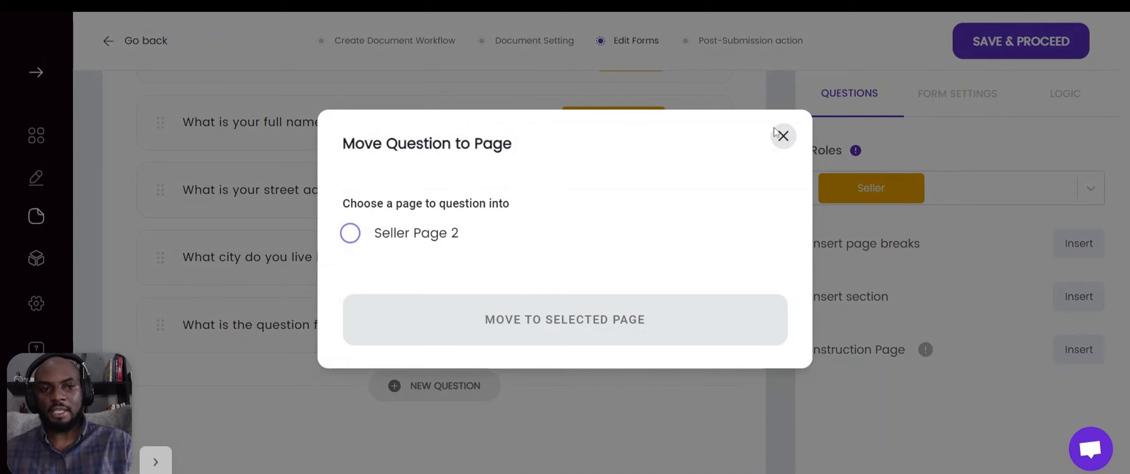
{"action": "left_click", "coordinate": [782, 135]}
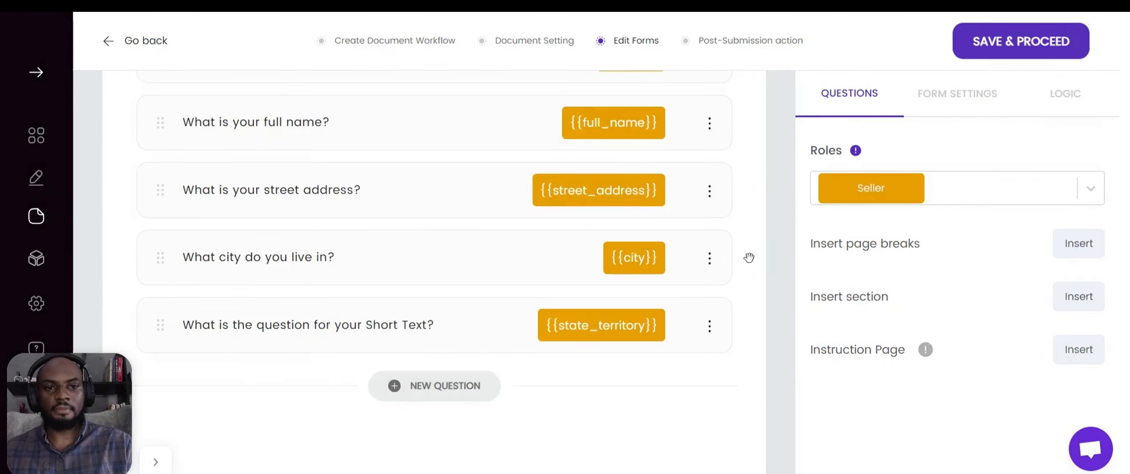
- In the form settings, try the red and teal form themes, and add and apply black as a custom theme color
{"action": "left_click", "coordinate": [956, 98]}
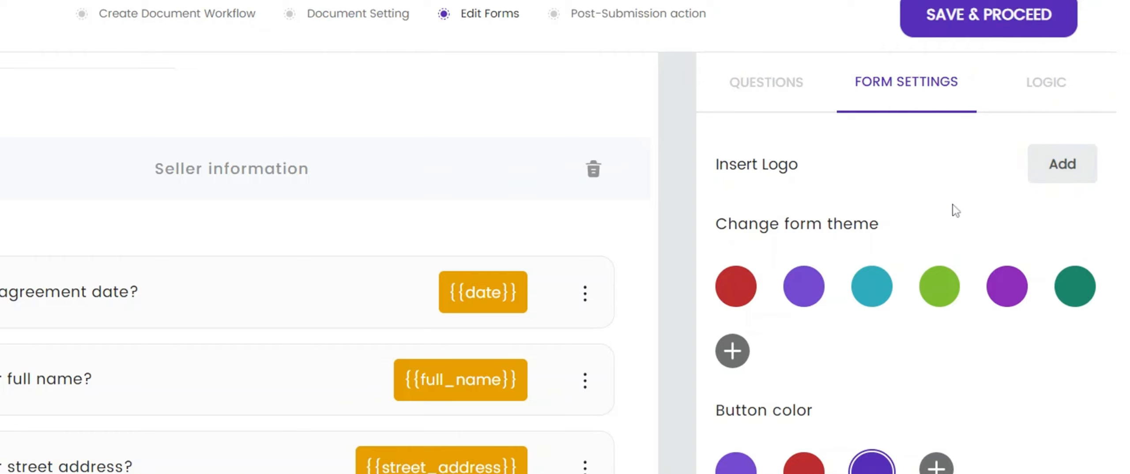
{"action": "scroll", "coordinate": [834, 180], "scroll_direction": "up", "scroll_amount": 5}
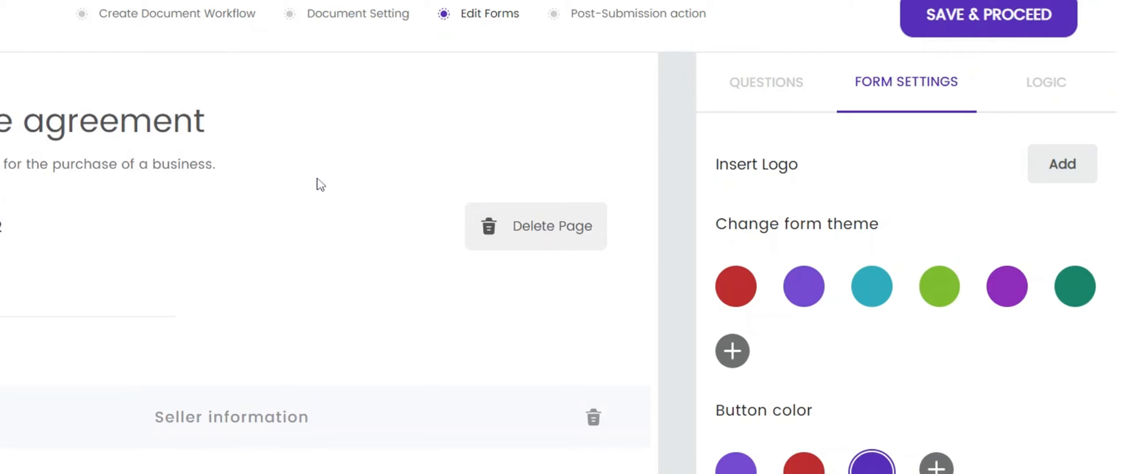
{"action": "scroll", "coordinate": [199, 154], "scroll_direction": "up", "scroll_amount": 2}
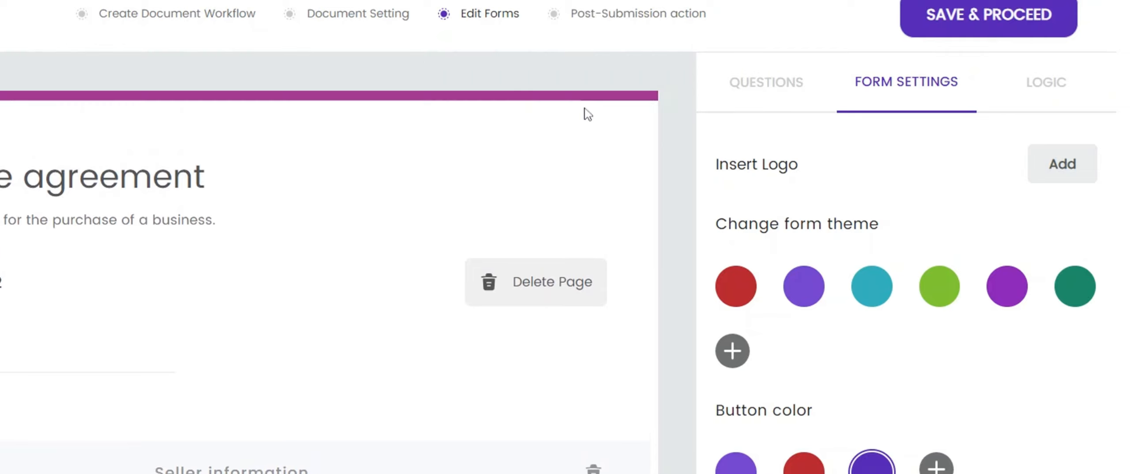
{"action": "left_click", "coordinate": [734, 291]}
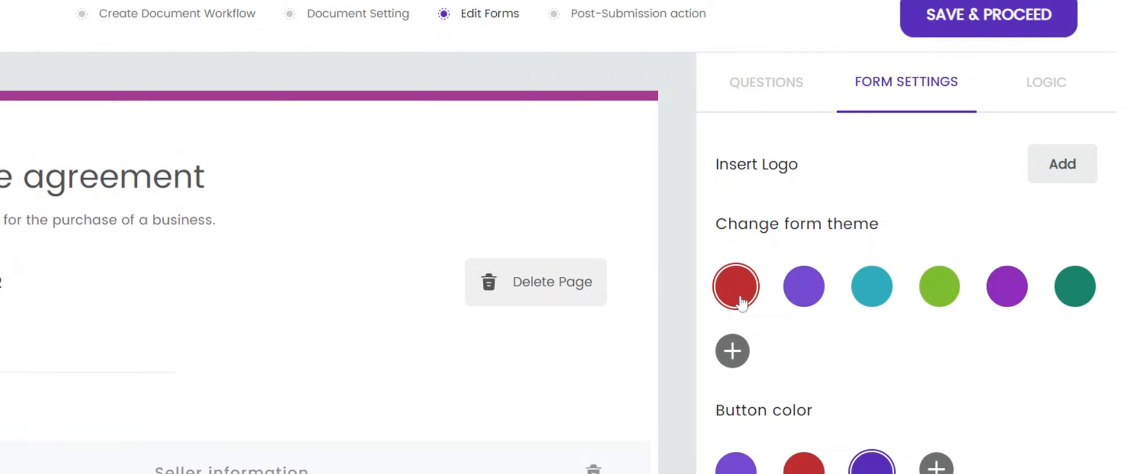
{"action": "left_click", "coordinate": [741, 302]}
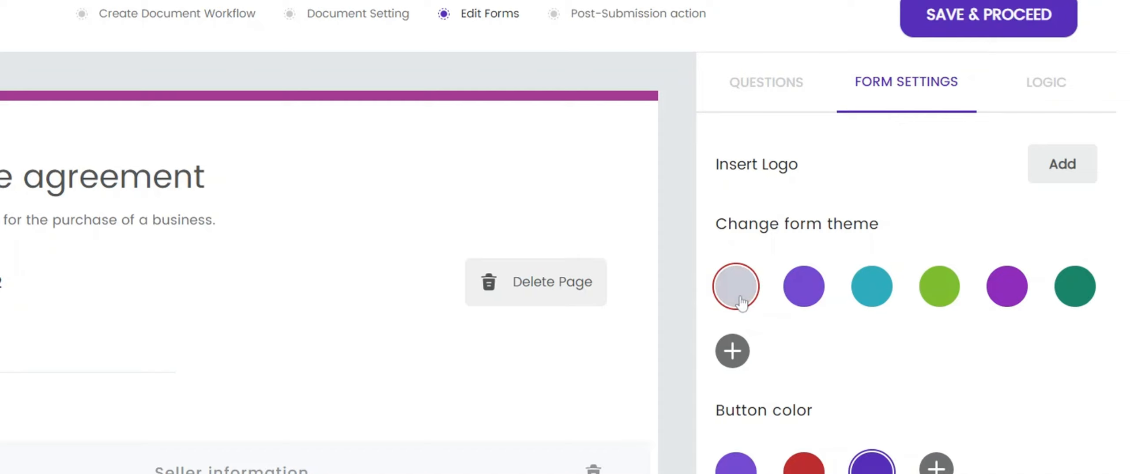
{"action": "left_click", "coordinate": [885, 289]}
{"action": "left_click", "coordinate": [731, 357]}
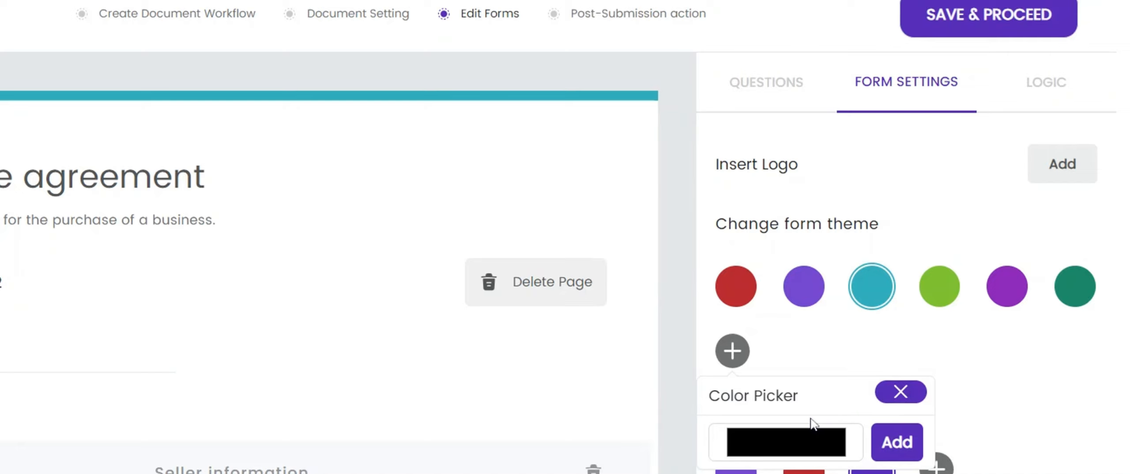
{"action": "left_click", "coordinate": [897, 441]}
{"action": "left_click", "coordinate": [812, 361]}
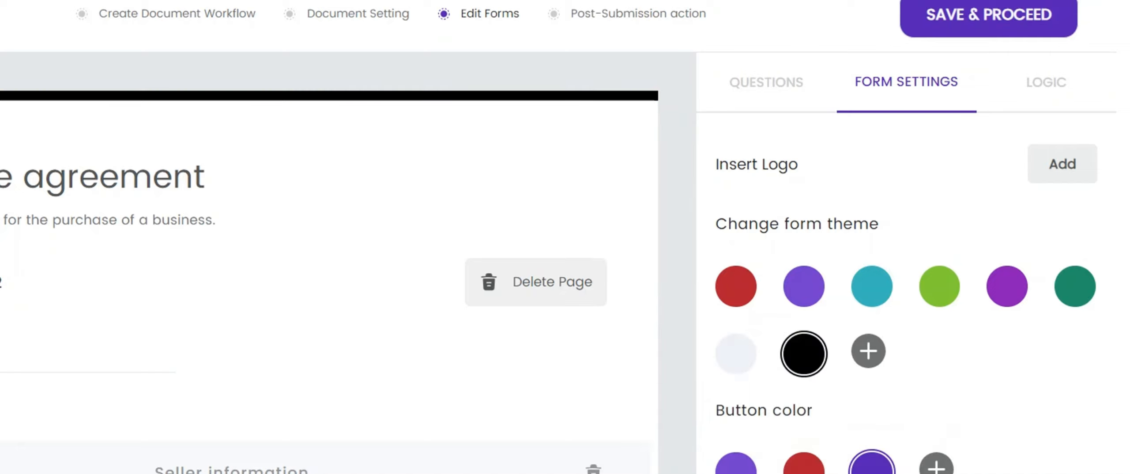
- Set the form's button color to red and add black as a custom button text color
{"action": "scroll", "coordinate": [939, 373], "scroll_direction": "down", "scroll_amount": 3}
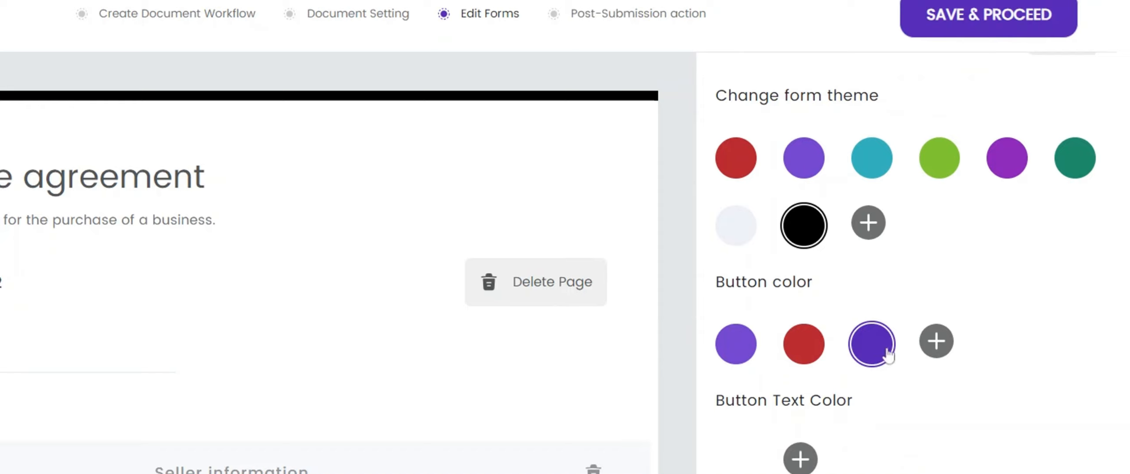
{"action": "left_click", "coordinate": [805, 358]}
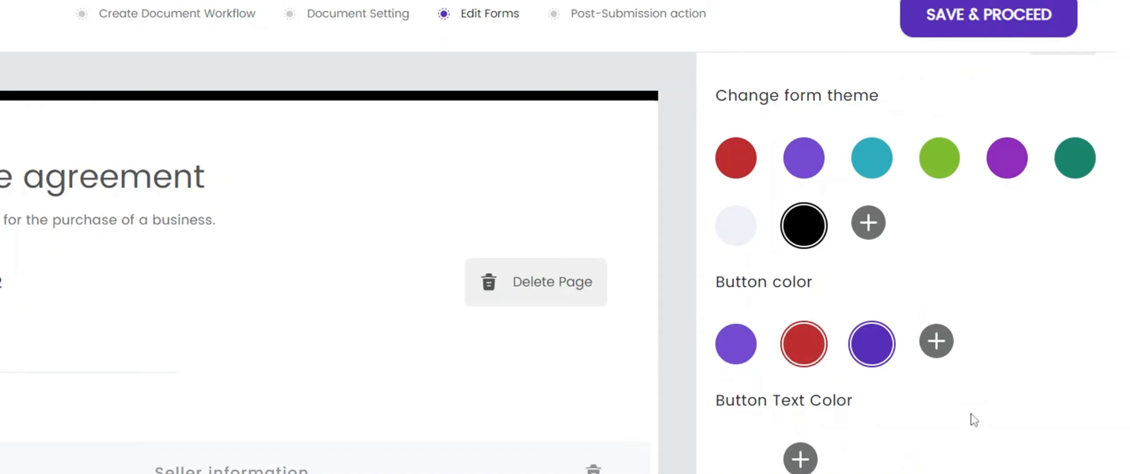
{"action": "scroll", "coordinate": [933, 444], "scroll_direction": "down", "scroll_amount": 2}
{"action": "scroll", "coordinate": [868, 403], "scroll_direction": "down", "scroll_amount": 2}
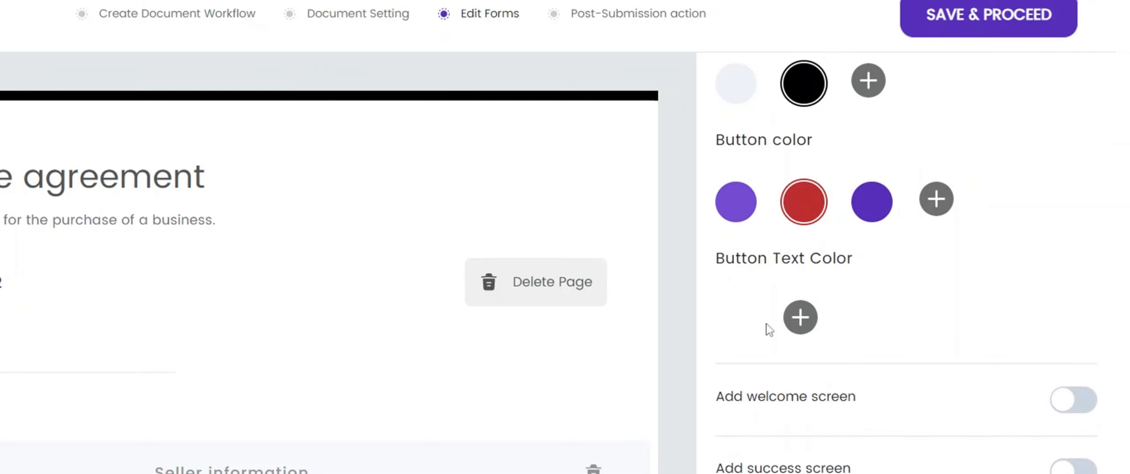
{"action": "left_click", "coordinate": [799, 324]}
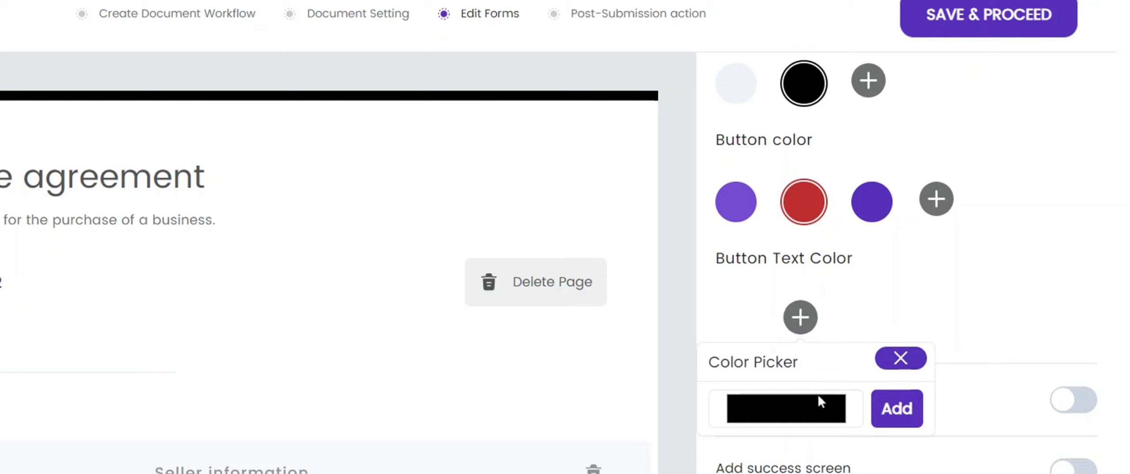
{"action": "left_click", "coordinate": [897, 409]}
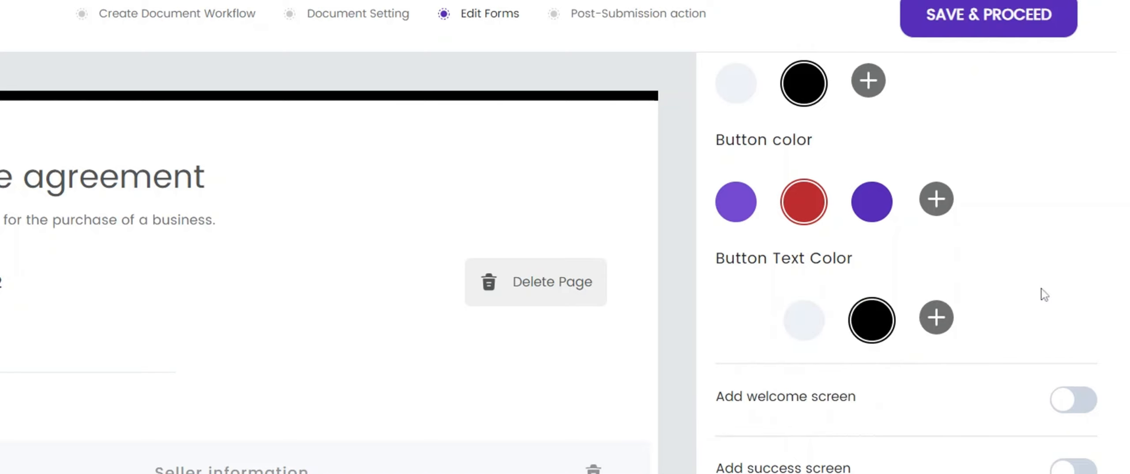
- Change the button text color from the custom black to the white swatch
{"action": "scroll", "coordinate": [906, 266], "scroll_direction": "up", "scroll_amount": 3}
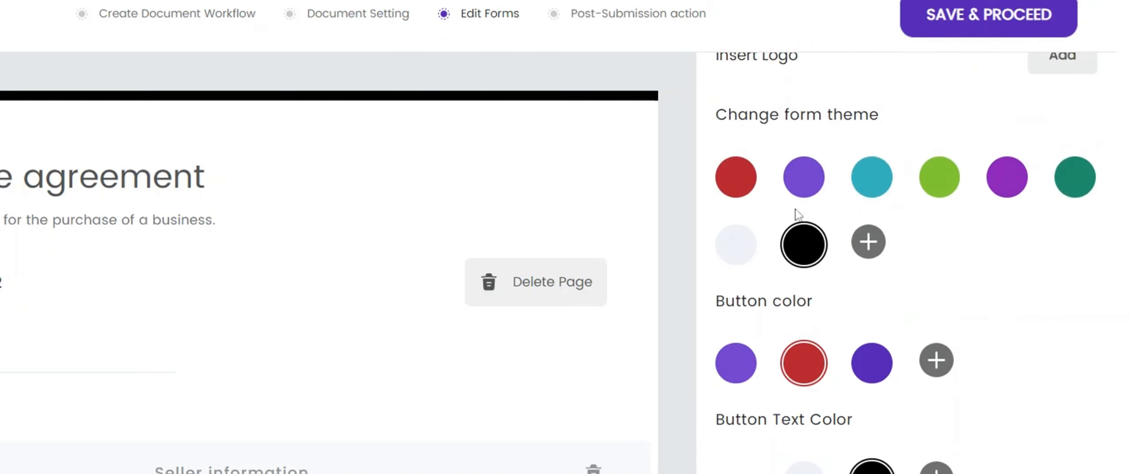
{"action": "scroll", "coordinate": [821, 355], "scroll_direction": "down", "scroll_amount": 2}
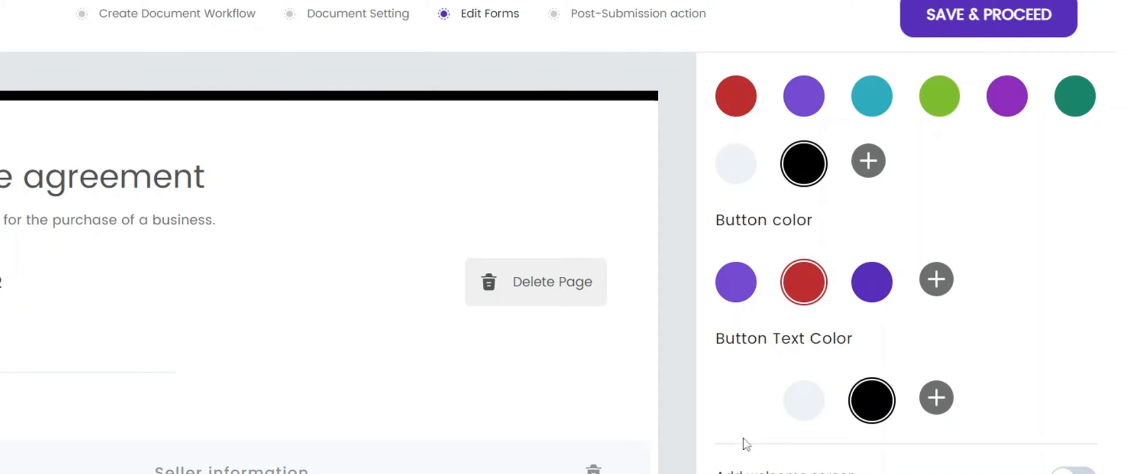
{"action": "left_click", "coordinate": [742, 420]}
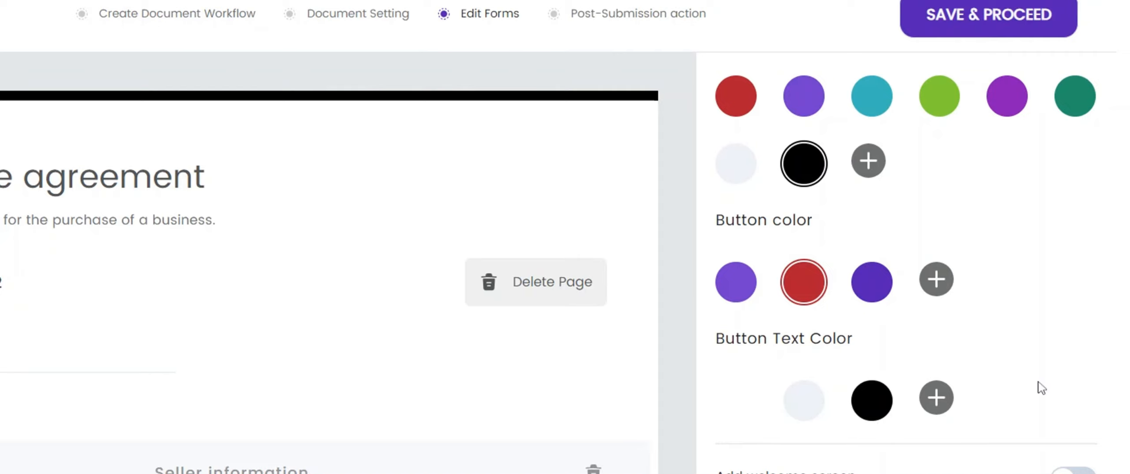
- Enable the welcome screen for the form
{"action": "scroll", "coordinate": [1036, 386], "scroll_direction": "down", "scroll_amount": 2}
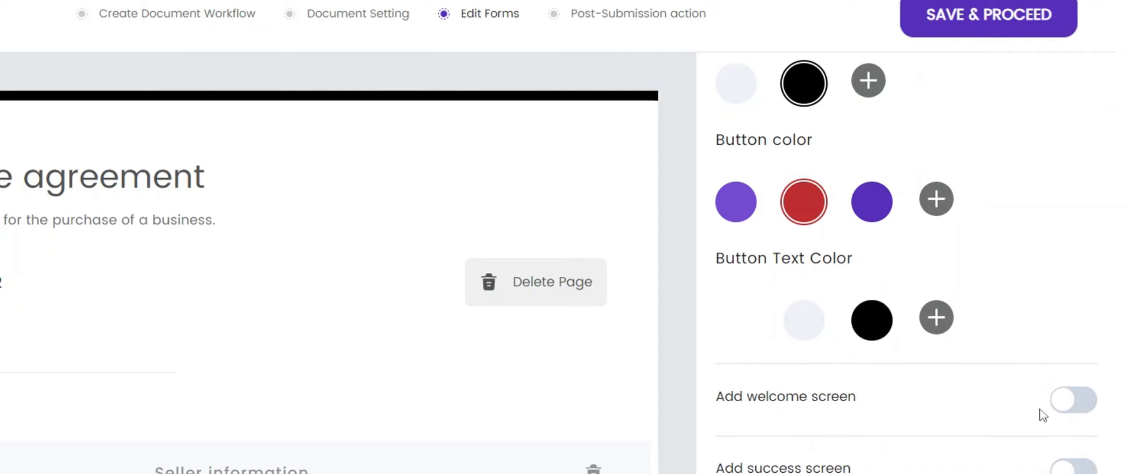
{"action": "left_click", "coordinate": [1070, 402]}
{"action": "scroll", "coordinate": [1054, 302], "scroll_direction": "down", "scroll_amount": 3}
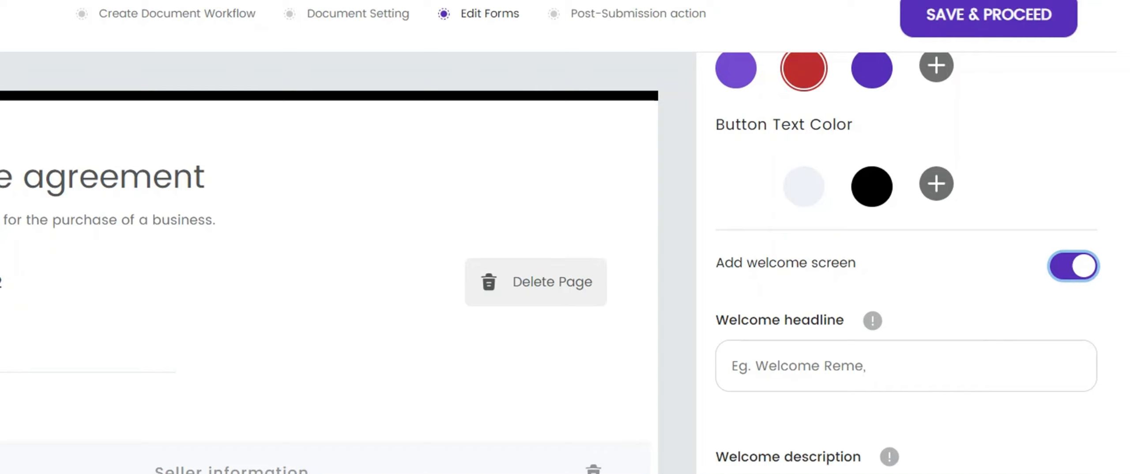
- Enable the form's success screen and turn on its button text option
{"action": "scroll", "coordinate": [906, 265], "scroll_direction": "down", "scroll_amount": 4}
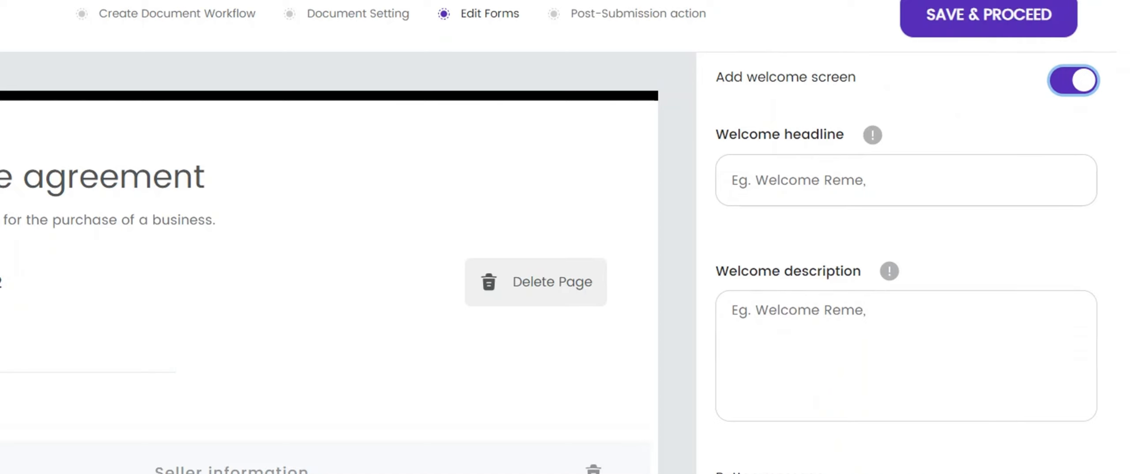
{"action": "scroll", "coordinate": [906, 265], "scroll_direction": "down", "scroll_amount": 2}
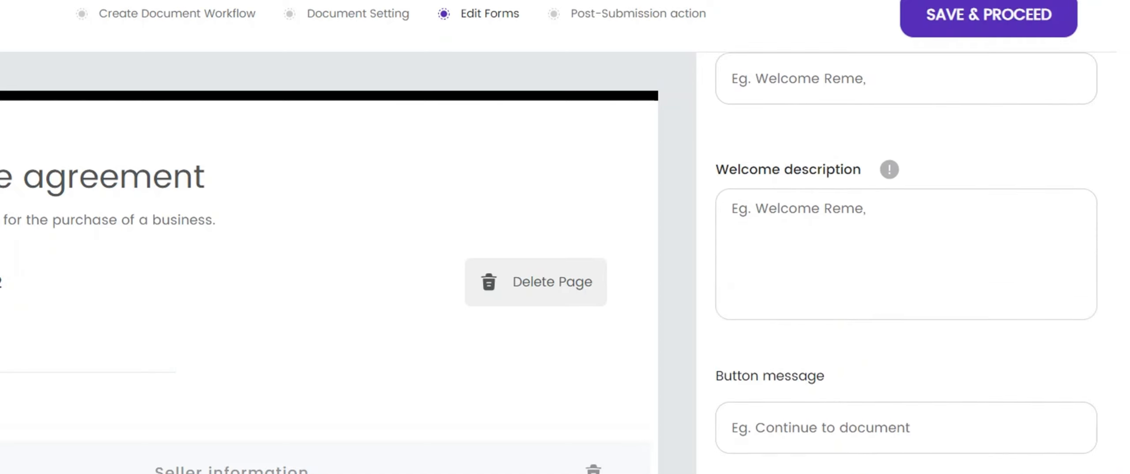
{"action": "scroll", "coordinate": [906, 264], "scroll_direction": "down", "scroll_amount": 1}
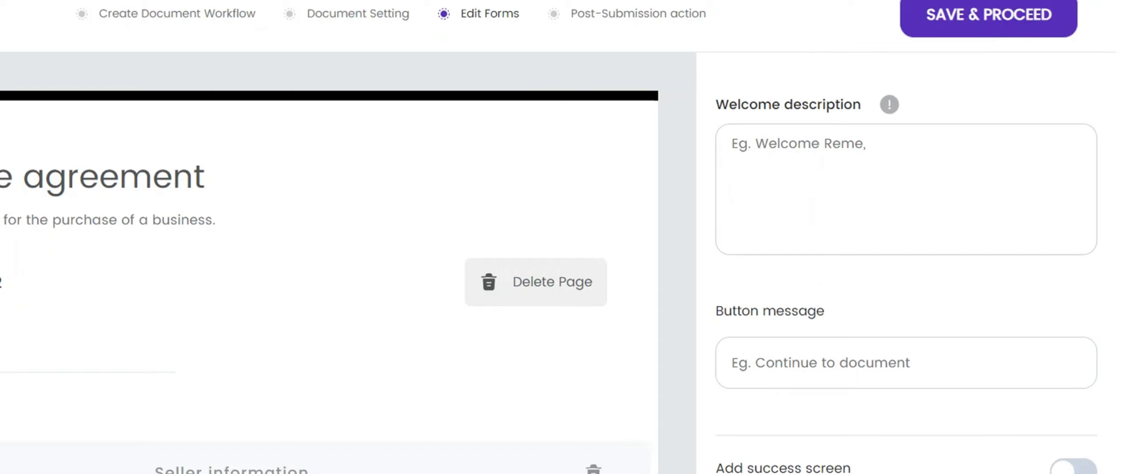
{"action": "left_click", "coordinate": [1073, 467]}
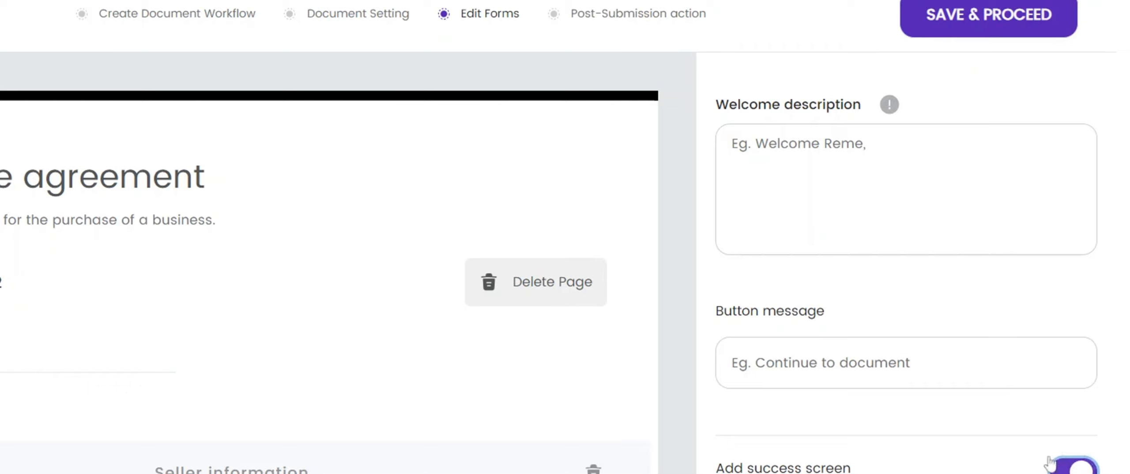
{"action": "scroll", "coordinate": [976, 379], "scroll_direction": "down", "scroll_amount": 4}
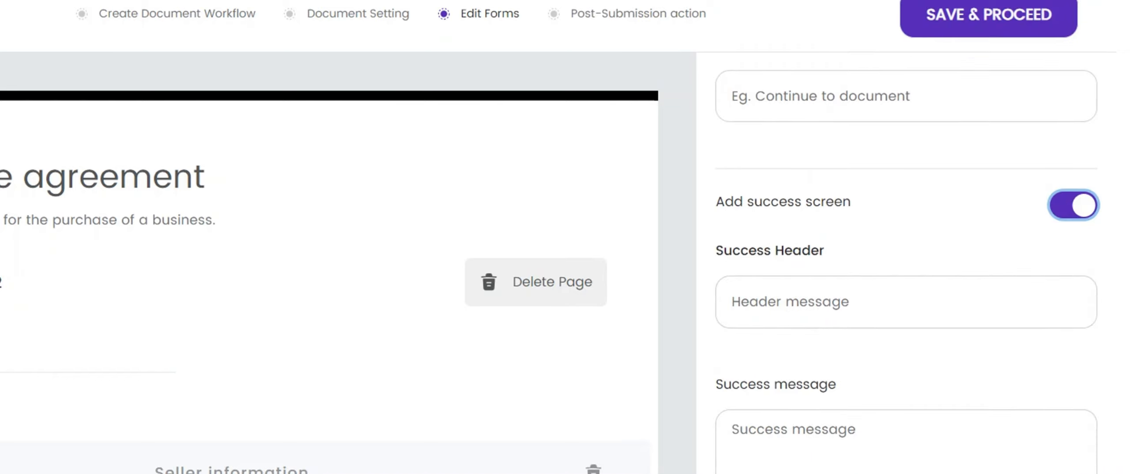
{"action": "scroll", "coordinate": [833, 438], "scroll_direction": "down", "scroll_amount": 3}
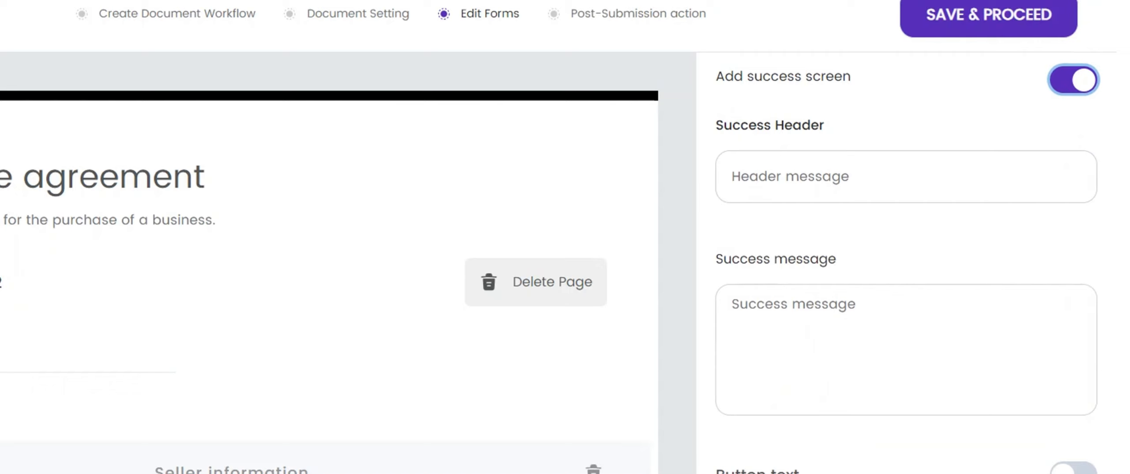
{"action": "left_click", "coordinate": [1073, 468]}
{"action": "scroll", "coordinate": [1073, 469], "scroll_direction": "down", "scroll_amount": 4}
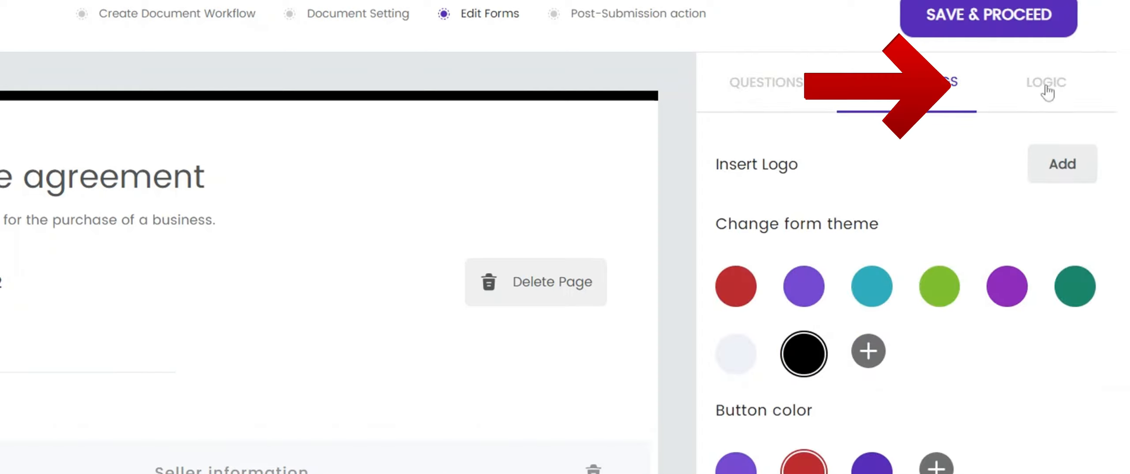
- Start a new logic conditional for the Seller role and review the available questions and comparison operators
{"action": "left_click", "coordinate": [1045, 86]}
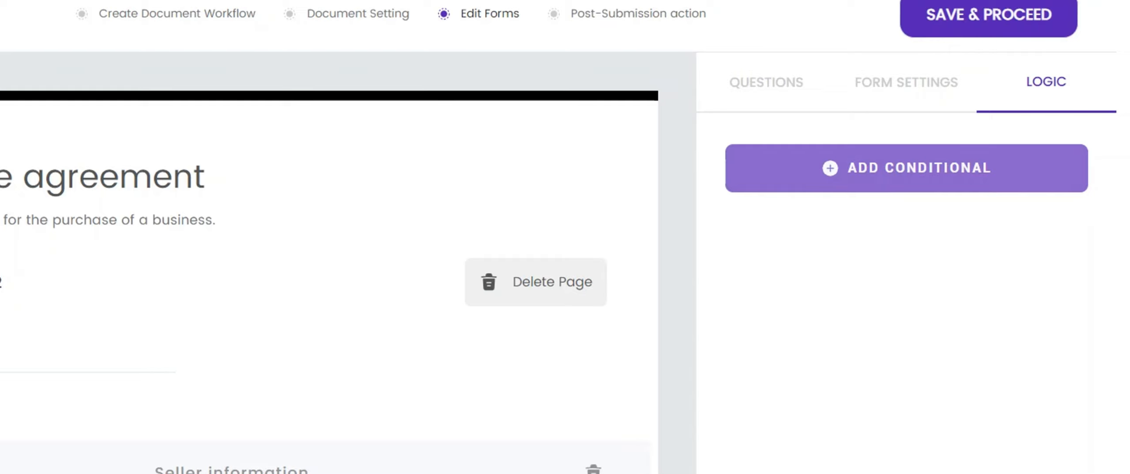
{"action": "left_click", "coordinate": [744, 188]}
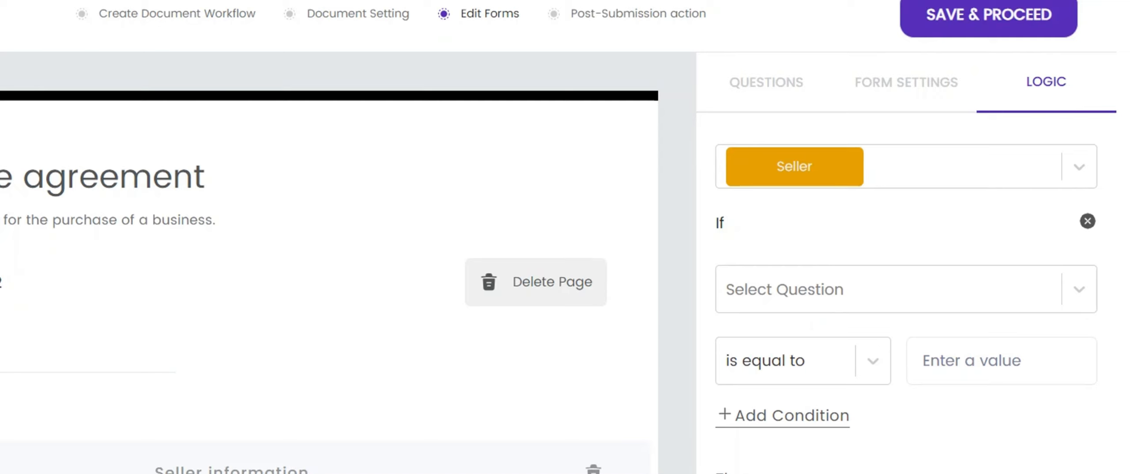
{"action": "left_click", "coordinate": [841, 277]}
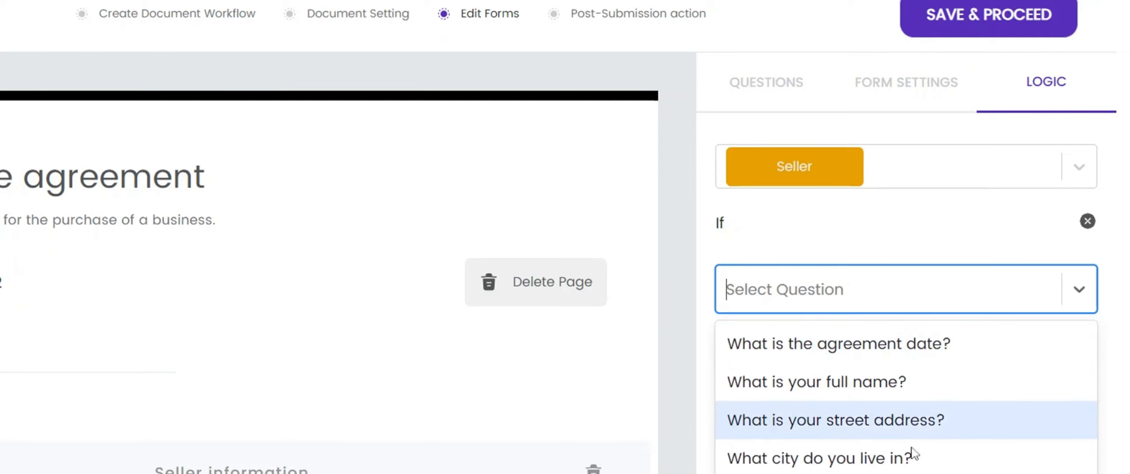
{"action": "scroll", "coordinate": [911, 441], "scroll_direction": "down", "scroll_amount": 2}
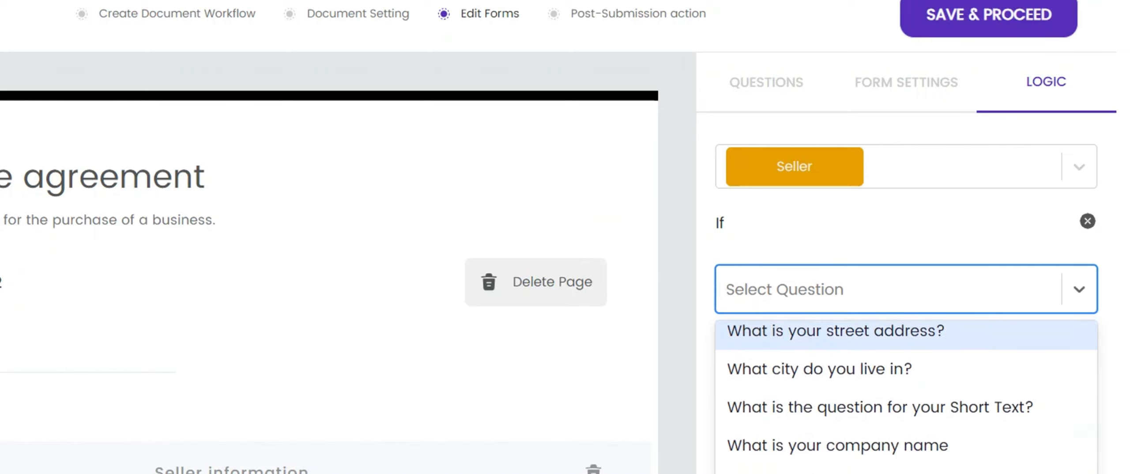
{"action": "left_click", "coordinate": [940, 292]}
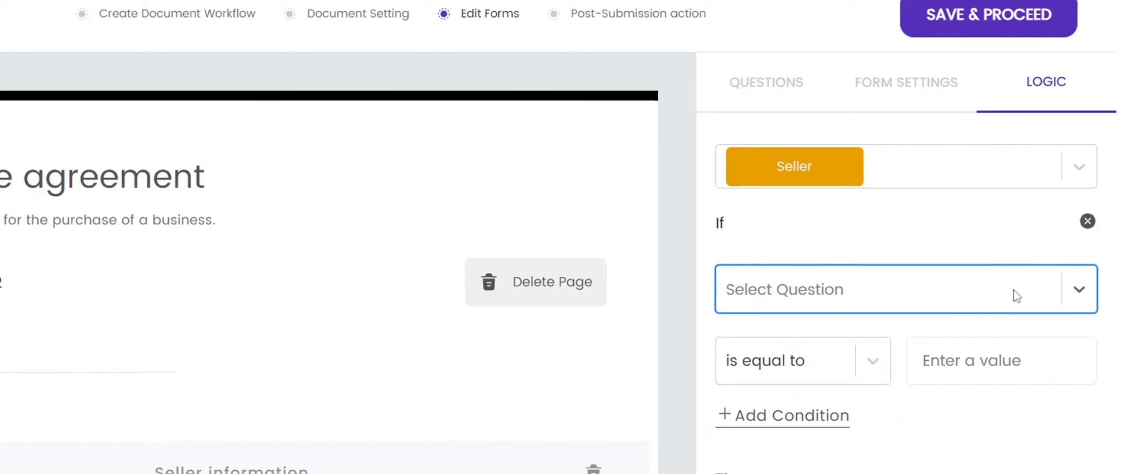
{"action": "left_click", "coordinate": [783, 366]}
{"action": "scroll", "coordinate": [933, 429], "scroll_direction": "down", "scroll_amount": 3}
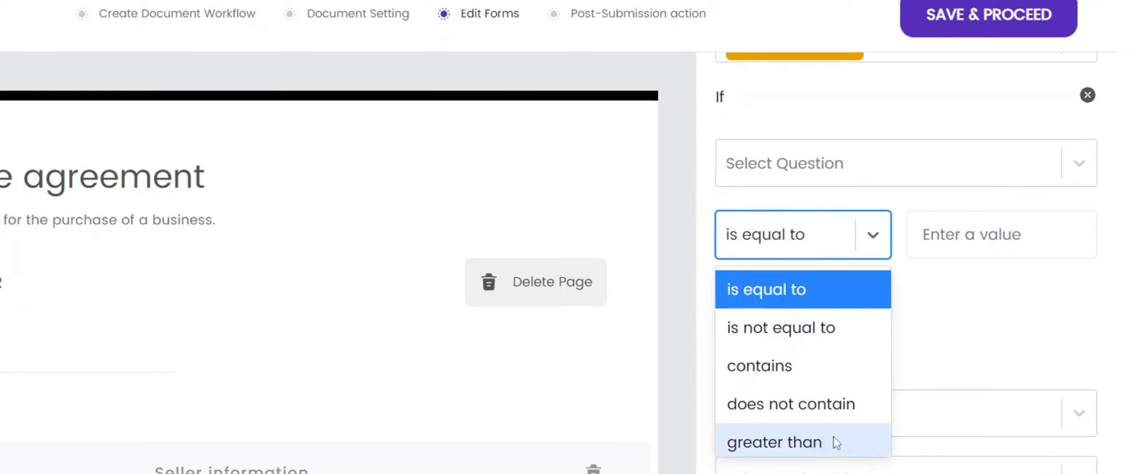
{"action": "left_click", "coordinate": [965, 350]}
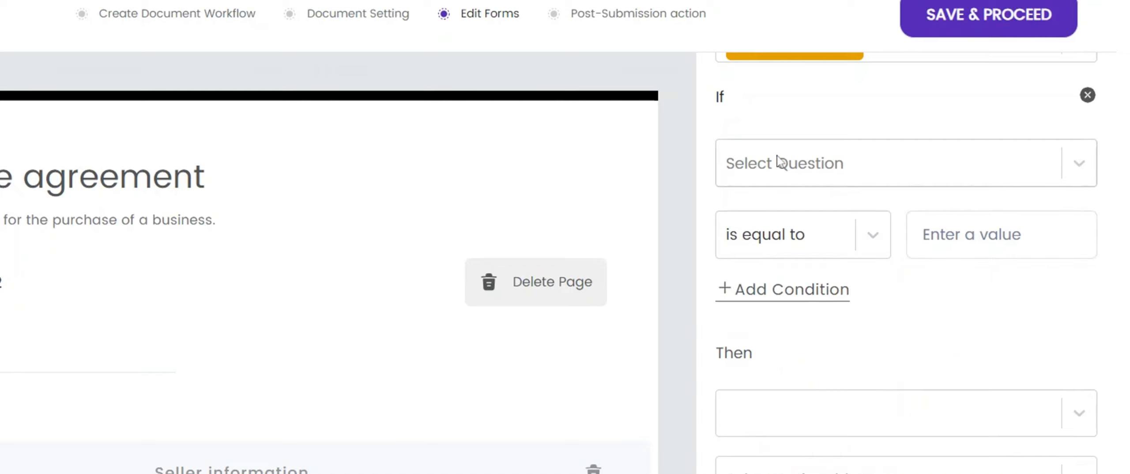
- Try a condition in which "What is the agreement date?" uses the operator "is equal to"
{"action": "left_click", "coordinate": [788, 177]}
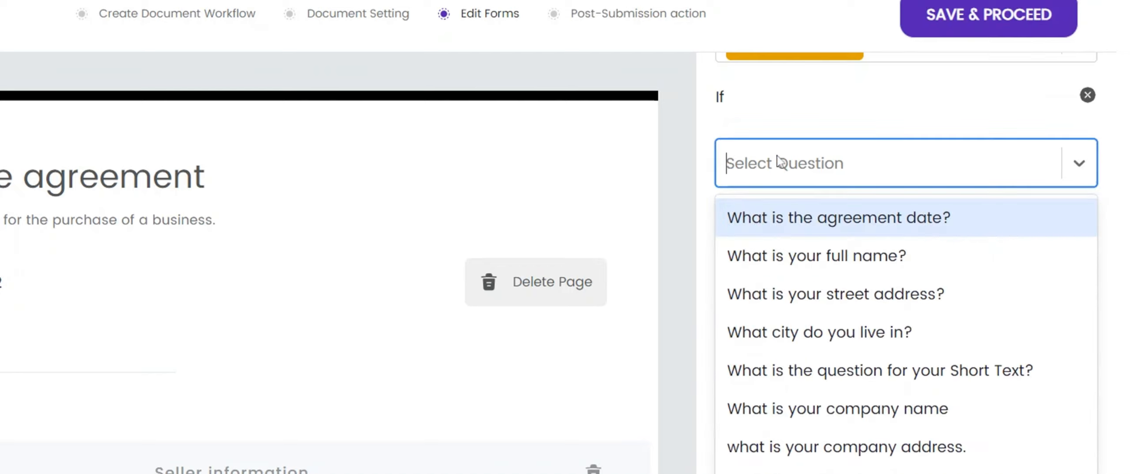
{"action": "left_click", "coordinate": [820, 222]}
{"action": "left_click", "coordinate": [826, 236]}
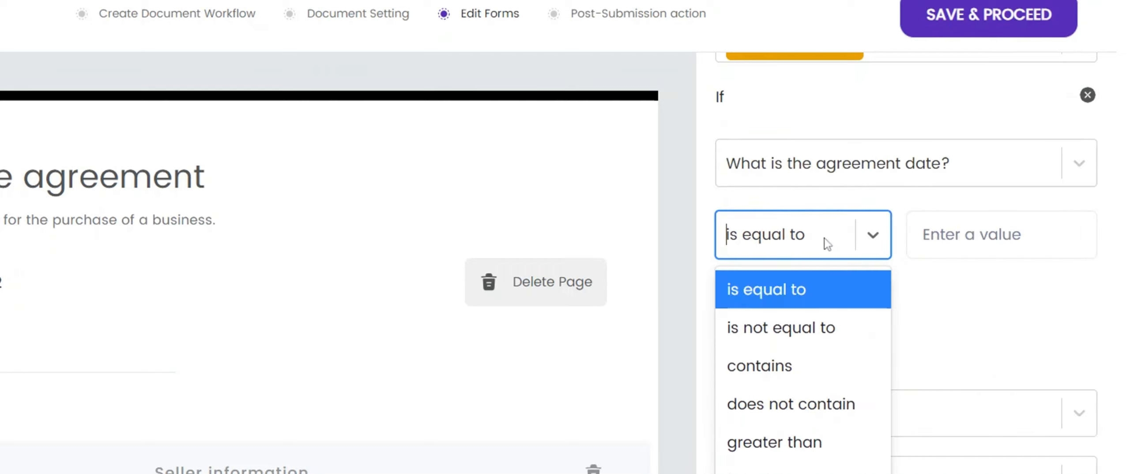
{"action": "left_click", "coordinate": [804, 289]}
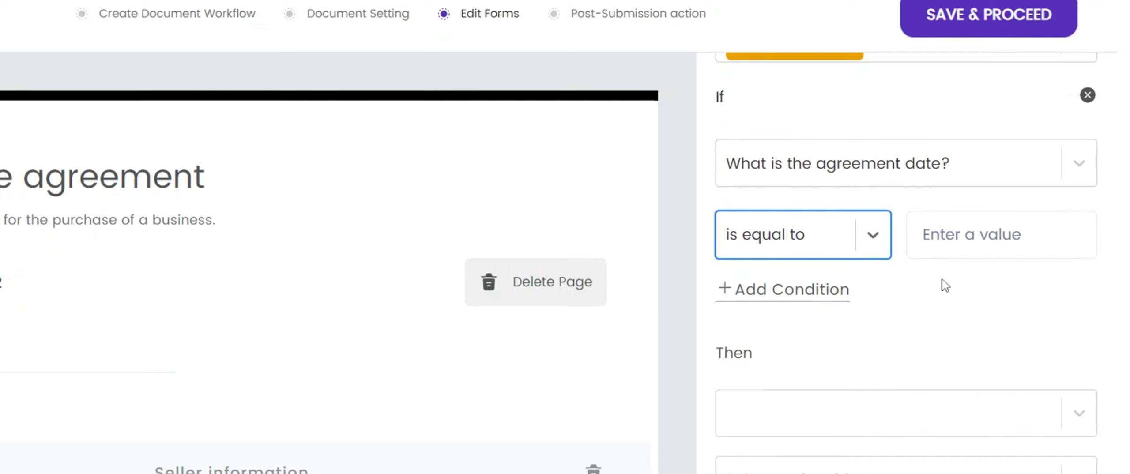
- Set the condition's question to "What is your street address?" and its operator to "contains"
{"action": "left_click", "coordinate": [866, 155]}
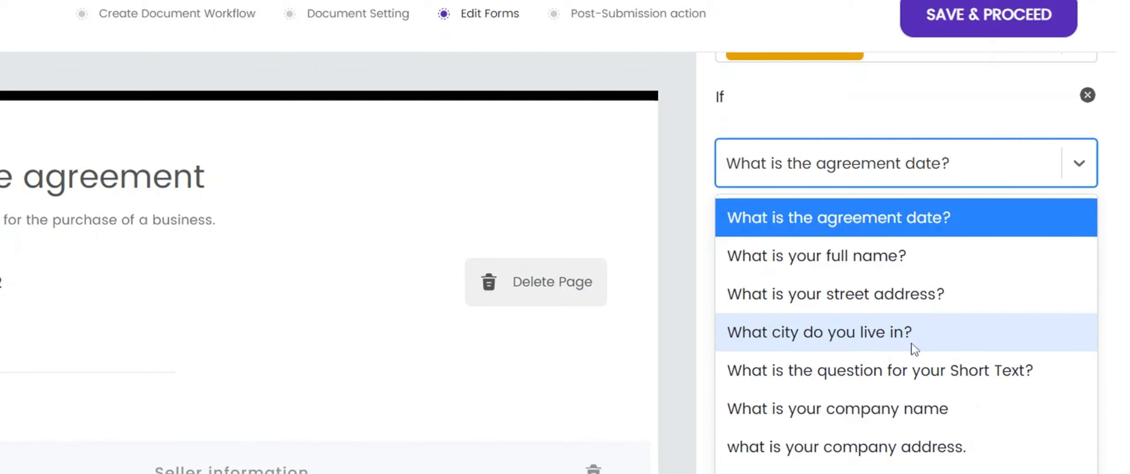
{"action": "left_click", "coordinate": [787, 307]}
{"action": "left_click", "coordinate": [794, 242]}
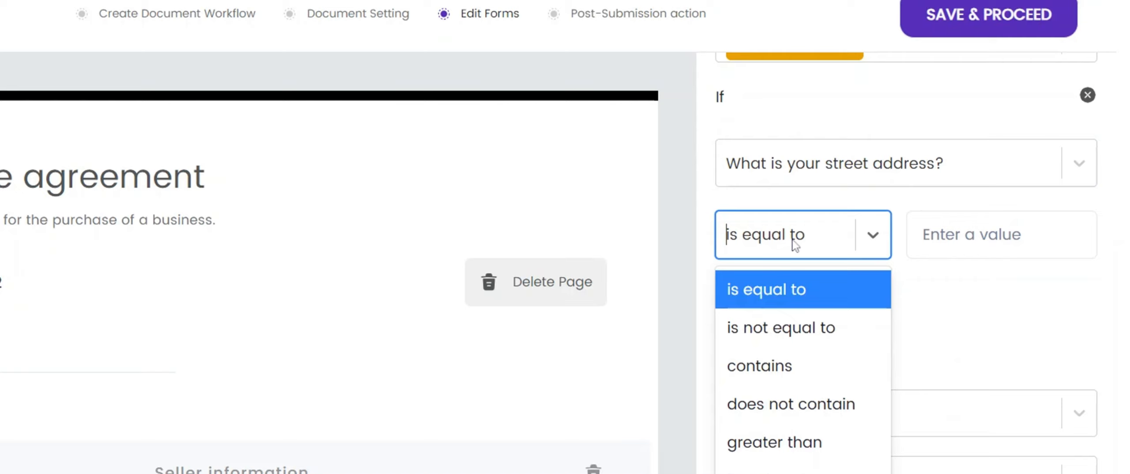
{"action": "left_click", "coordinate": [804, 365]}
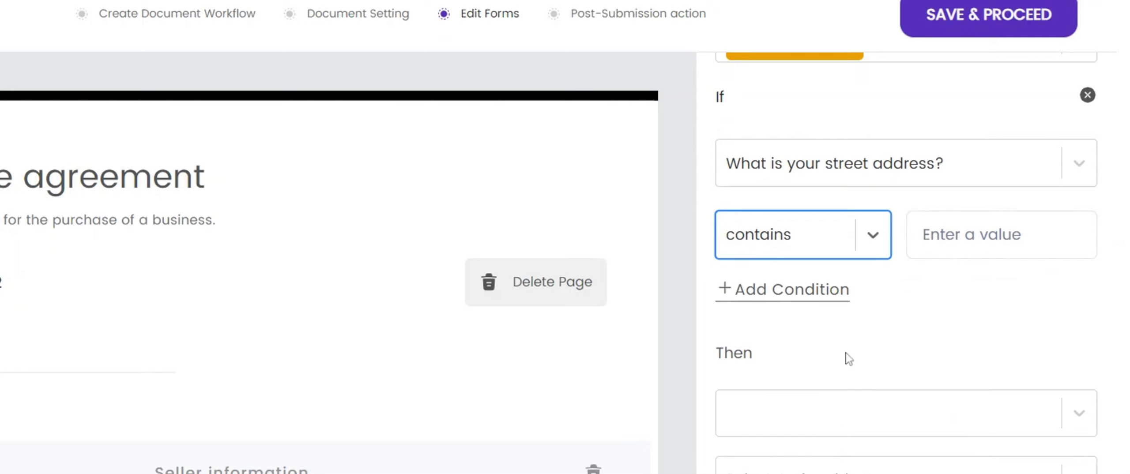
- Set the conditional's resulting action to "mark question as required" and review the questions it can target
{"action": "scroll", "coordinate": [845, 357], "scroll_direction": "down", "scroll_amount": 2}
{"action": "left_click", "coordinate": [780, 319]}
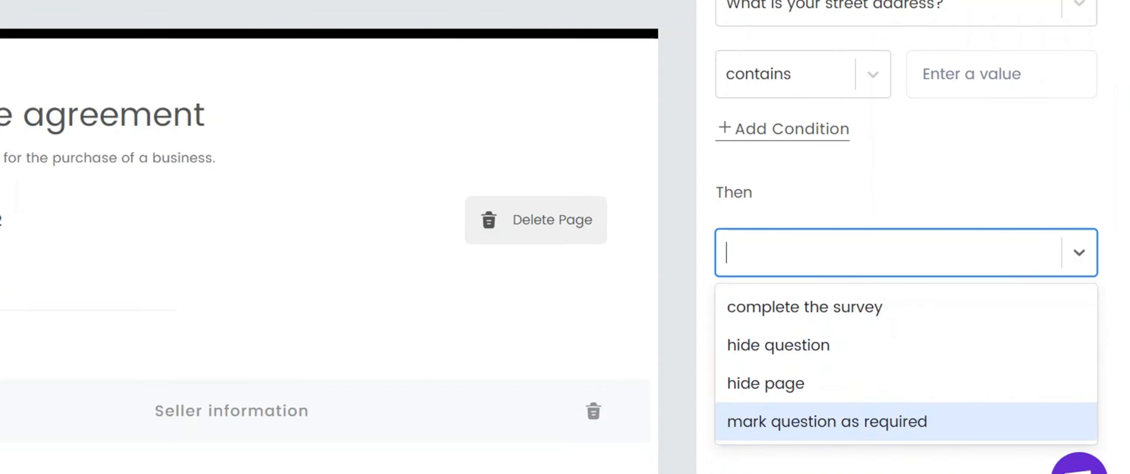
{"action": "left_click", "coordinate": [808, 423]}
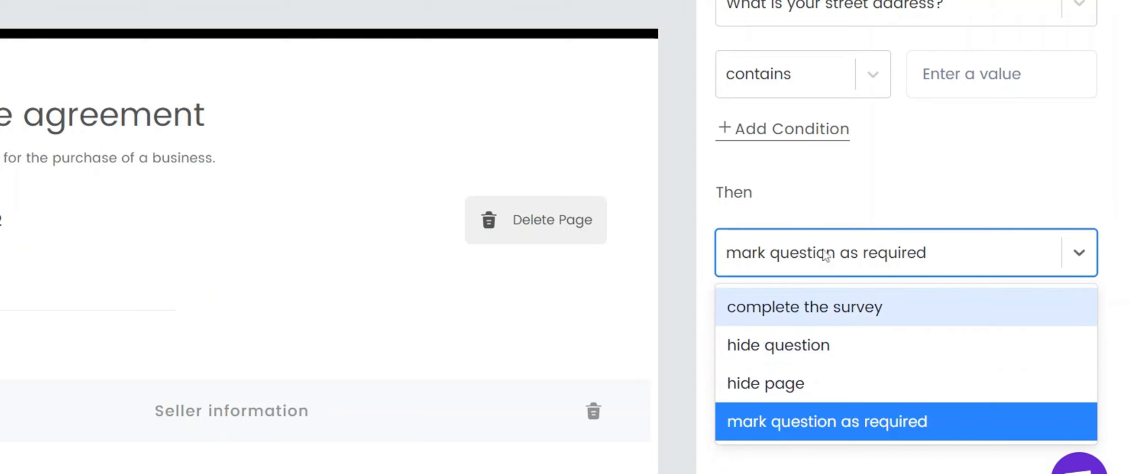
{"action": "left_click", "coordinate": [850, 191]}
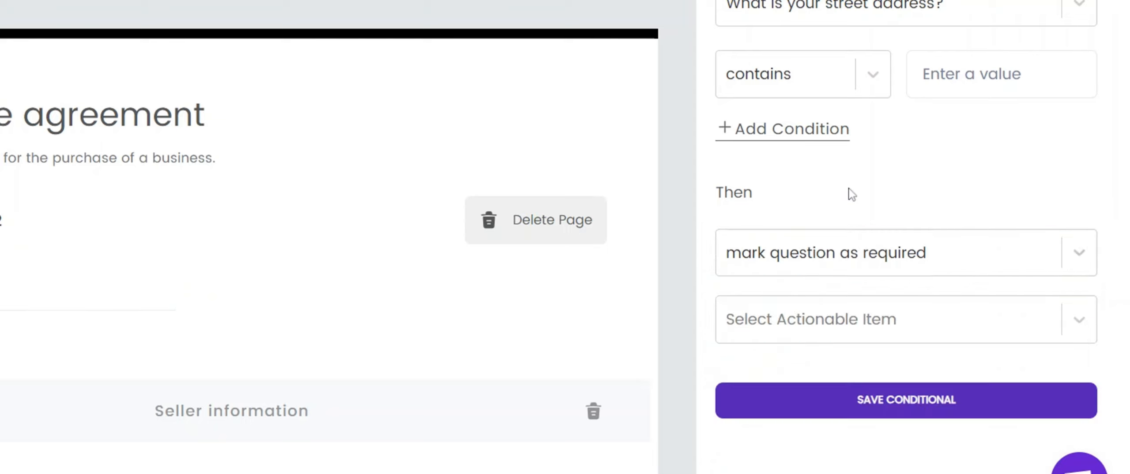
{"action": "left_click", "coordinate": [854, 321]}
{"action": "scroll", "coordinate": [856, 392], "scroll_direction": "down", "scroll_amount": 2}
{"action": "scroll", "coordinate": [856, 392], "scroll_direction": "up", "scroll_amount": 2}
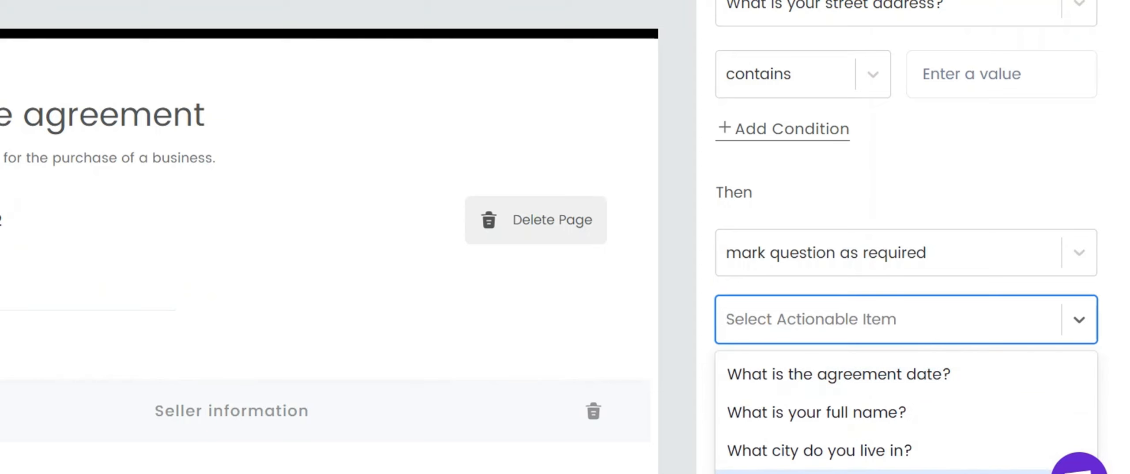
- Try "hide question" and "hide page" as the conditional's action, checking the actionable items offered for each
{"action": "left_click", "coordinate": [858, 260]}
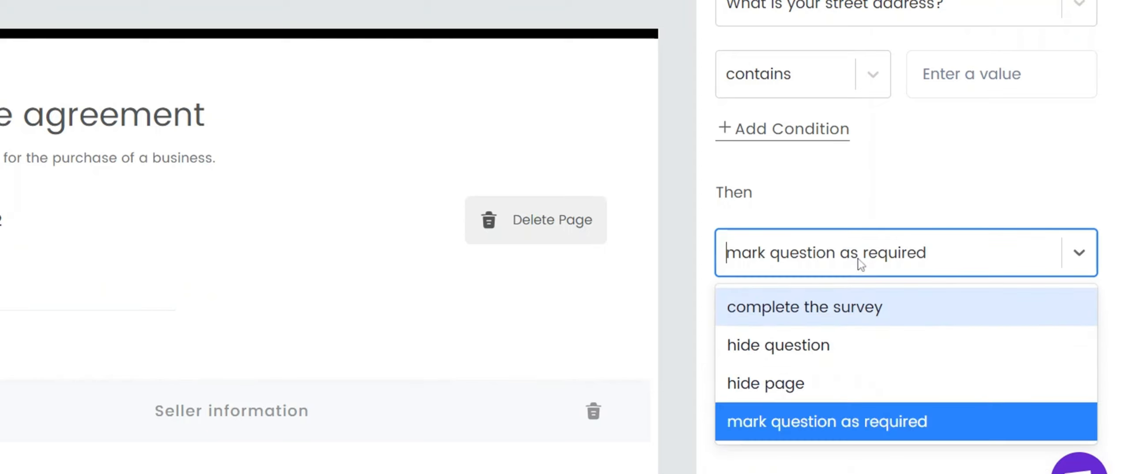
{"action": "left_click", "coordinate": [838, 350]}
{"action": "left_click", "coordinate": [825, 326]}
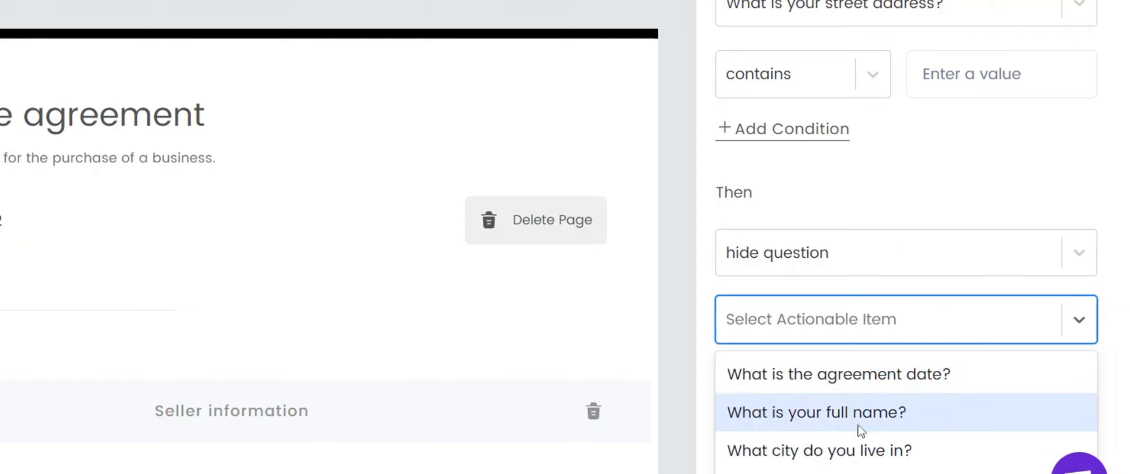
{"action": "left_click", "coordinate": [810, 255]}
{"action": "left_click", "coordinate": [765, 382]}
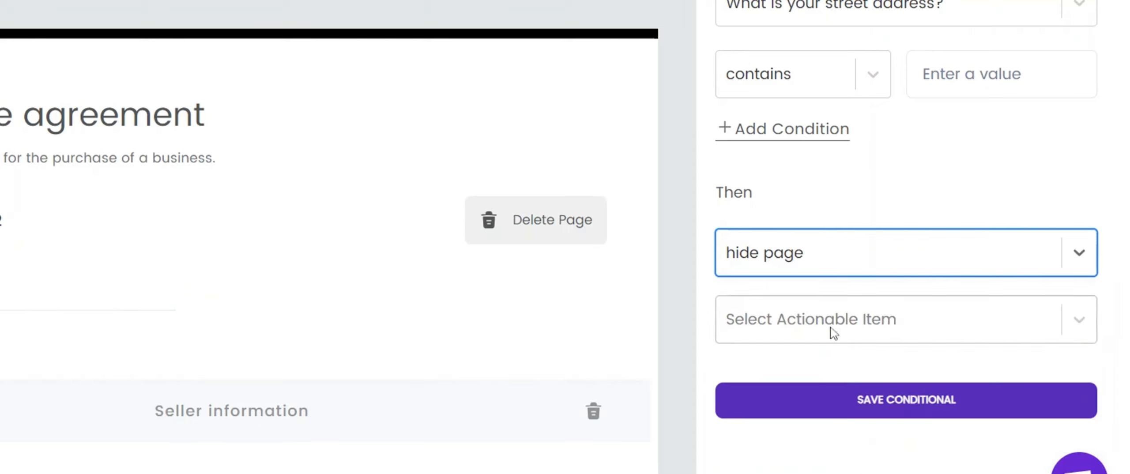
{"action": "left_click", "coordinate": [834, 320]}
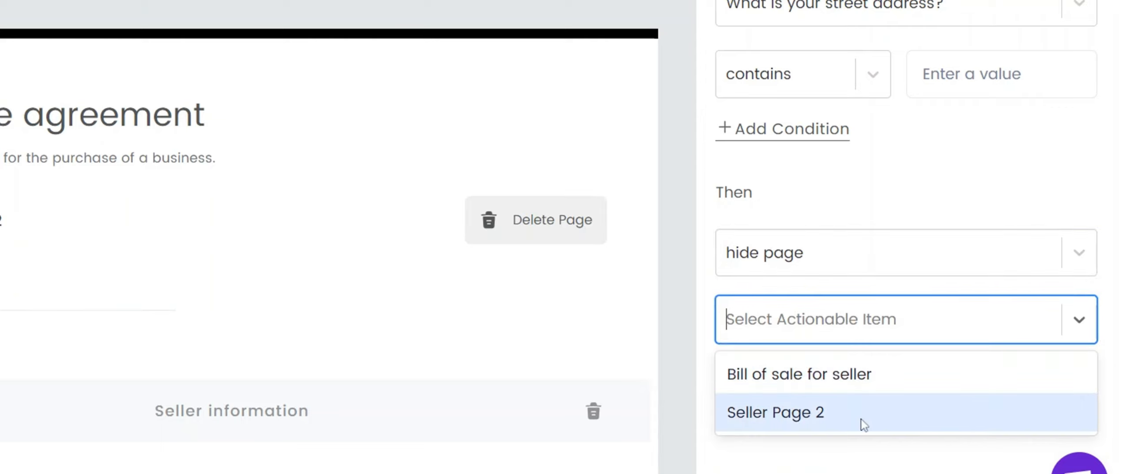
{"action": "left_click", "coordinate": [841, 321]}
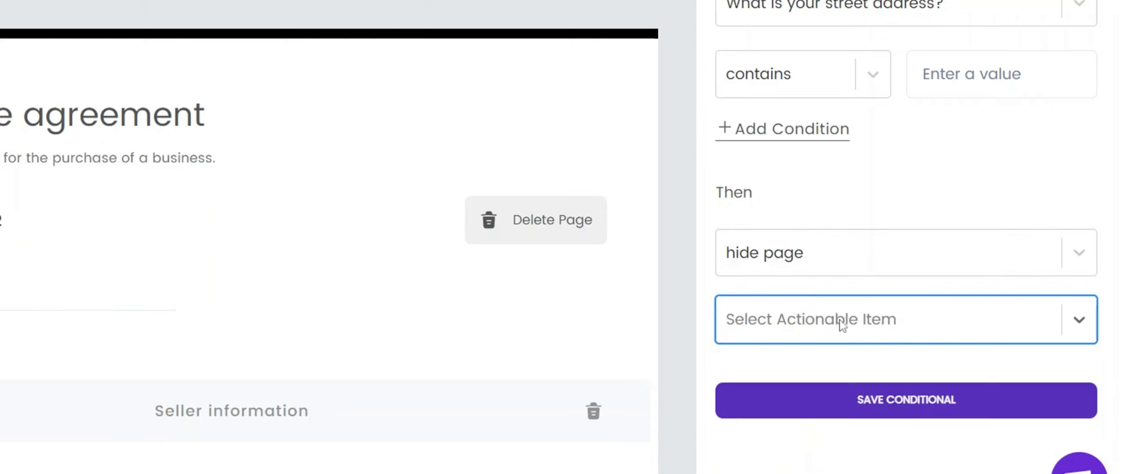
- Set the conditional's action back to "mark question as required" and review its actionable items without choosing one
{"action": "left_click", "coordinate": [801, 258]}
{"action": "left_click", "coordinate": [830, 422]}
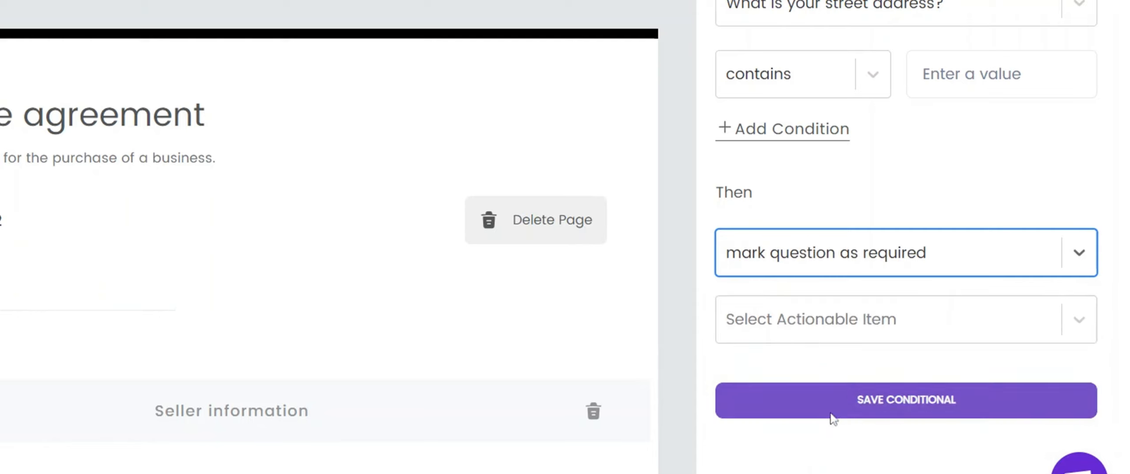
{"action": "left_click", "coordinate": [809, 338]}
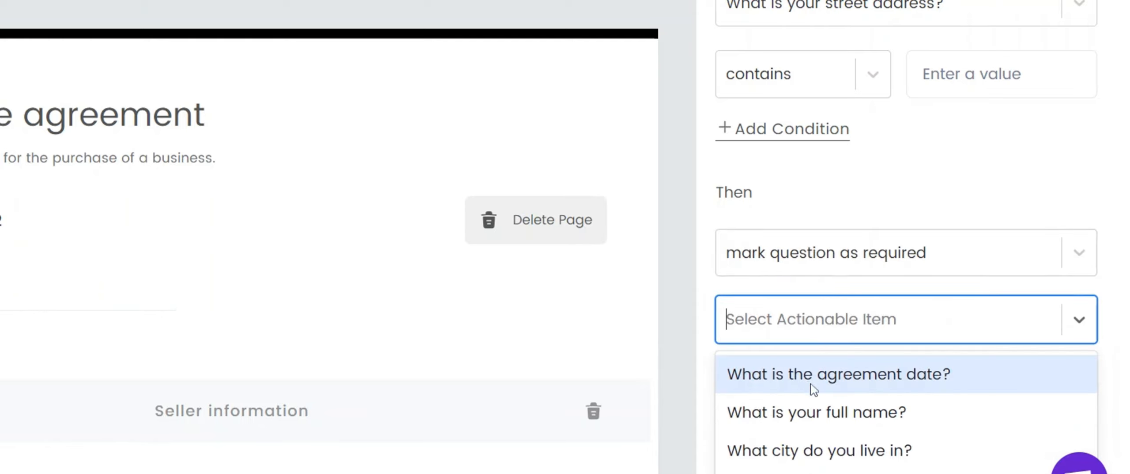
{"action": "left_click", "coordinate": [862, 199]}
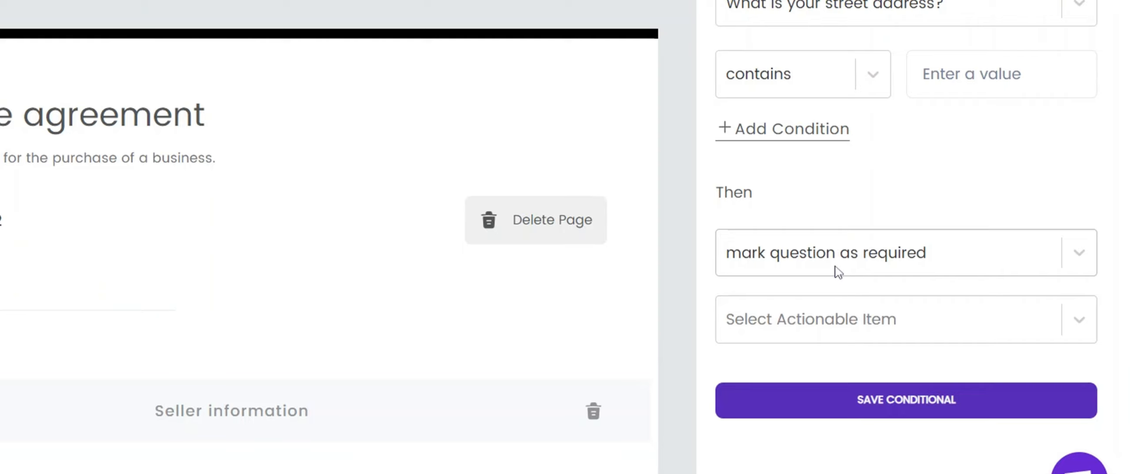
{"action": "left_click", "coordinate": [866, 324]}
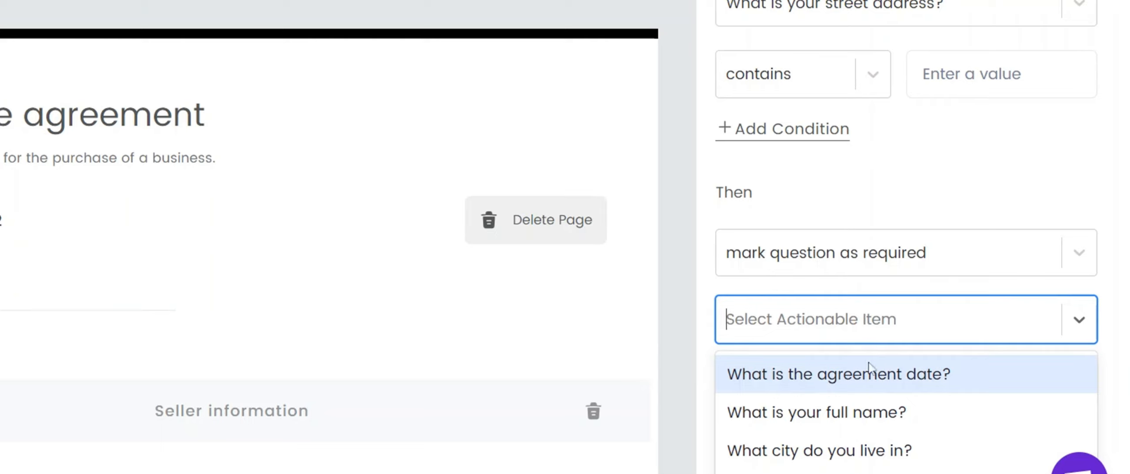
{"action": "left_click", "coordinate": [874, 182]}
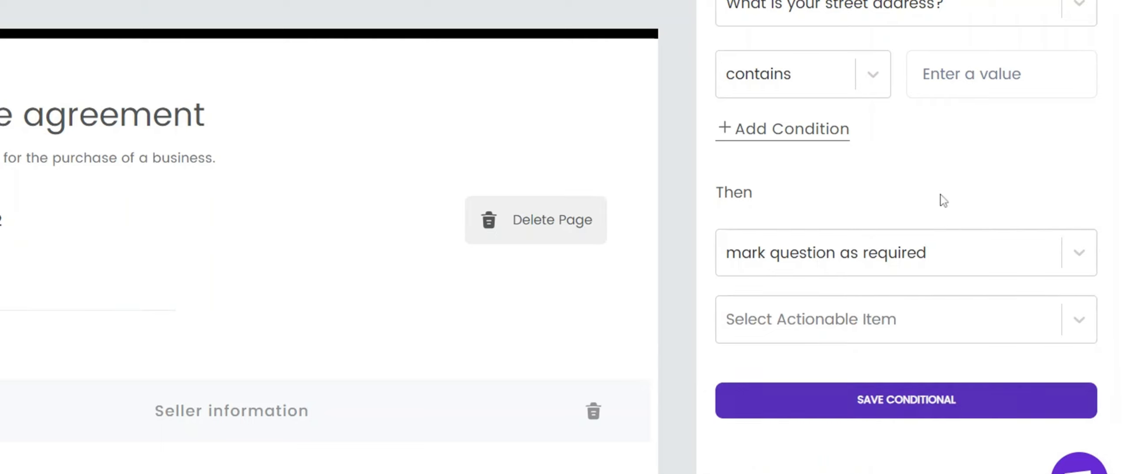
- Leave the logic settings and return to the Seller form's question settings
{"action": "scroll", "coordinate": [940, 197], "scroll_direction": "up", "scroll_amount": 5}
{"action": "left_click", "coordinate": [763, 23]}
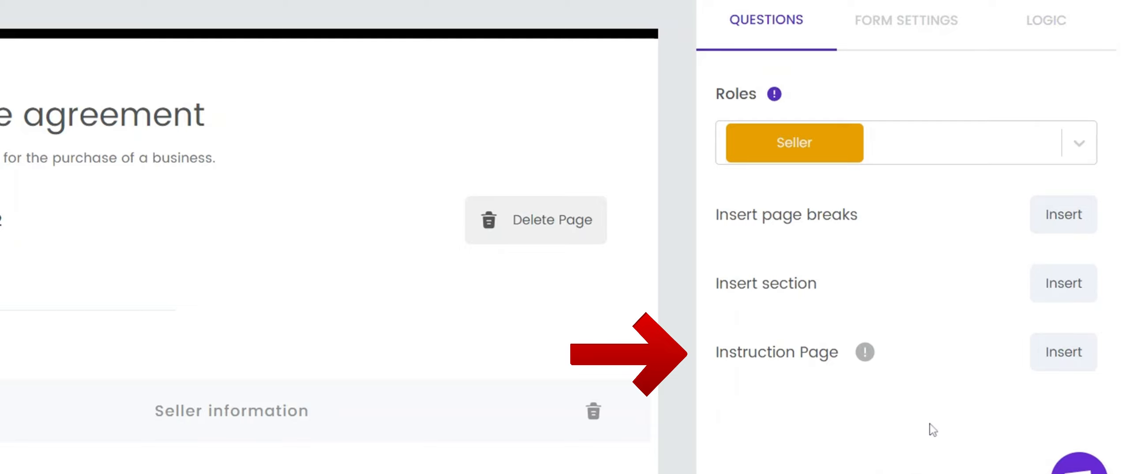
- Insert an instruction page into the Seller form and select its placeholder description in the instruction content
{"action": "left_click", "coordinate": [1067, 353]}
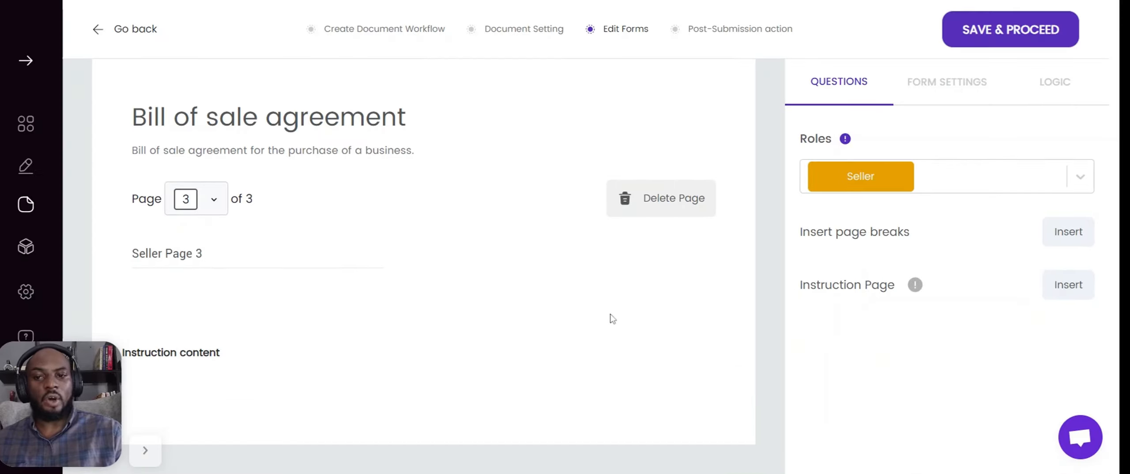
{"action": "scroll", "coordinate": [437, 366], "scroll_direction": "down", "scroll_amount": 3}
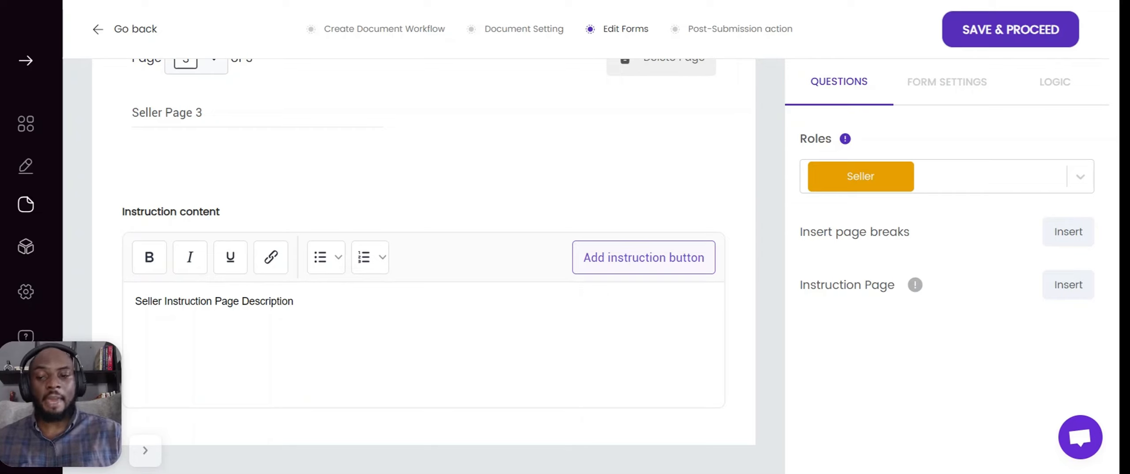
{"action": "left_click", "coordinate": [232, 322]}
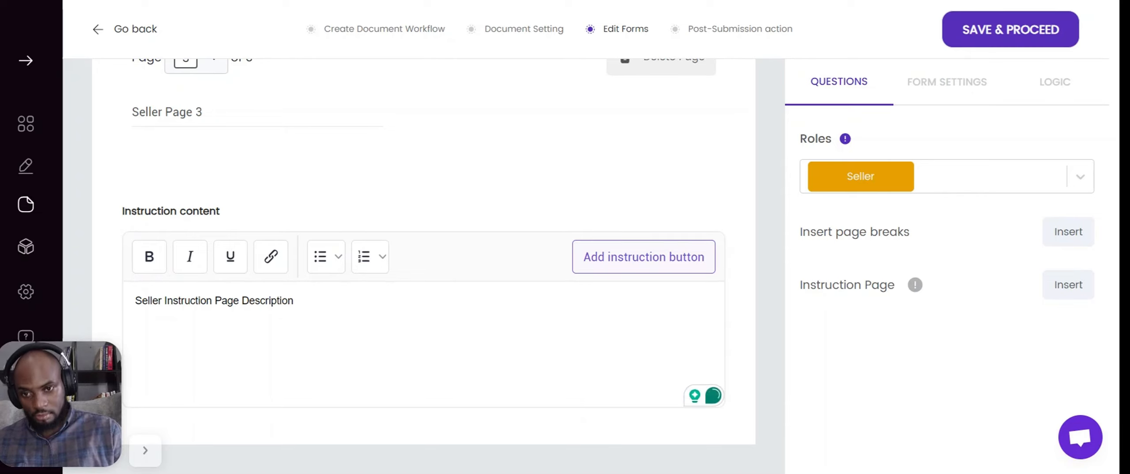
{"action": "triple_click", "coordinate": [194, 300]}
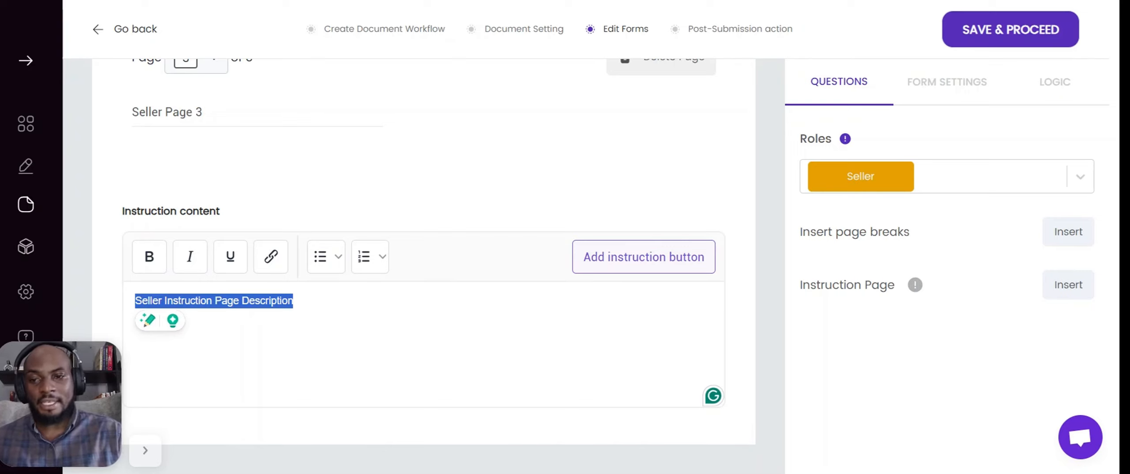
- Add an instruction button to the new instruction page and activate its empty button text field
{"action": "left_click", "coordinate": [637, 254]}
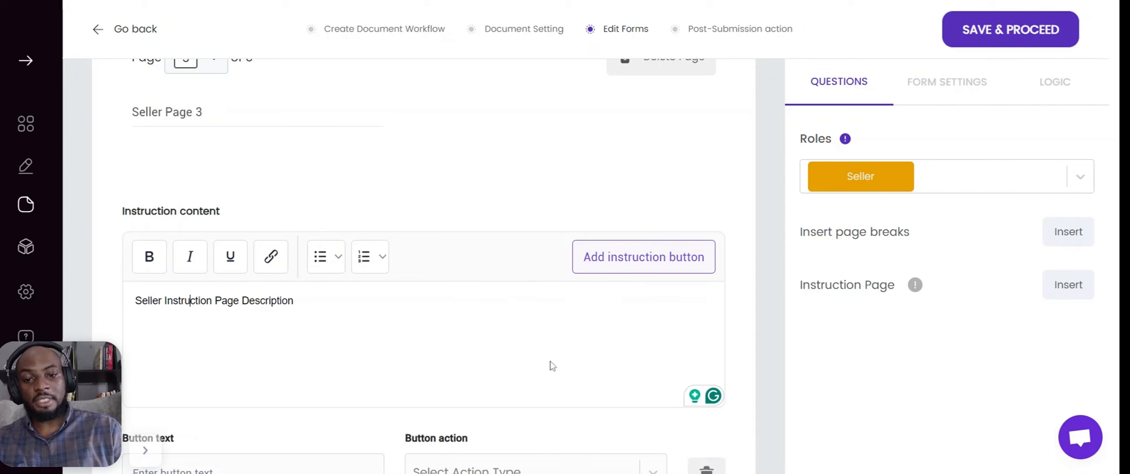
{"action": "scroll", "coordinate": [553, 366], "scroll_direction": "down", "scroll_amount": 3}
{"action": "left_click", "coordinate": [265, 383]}
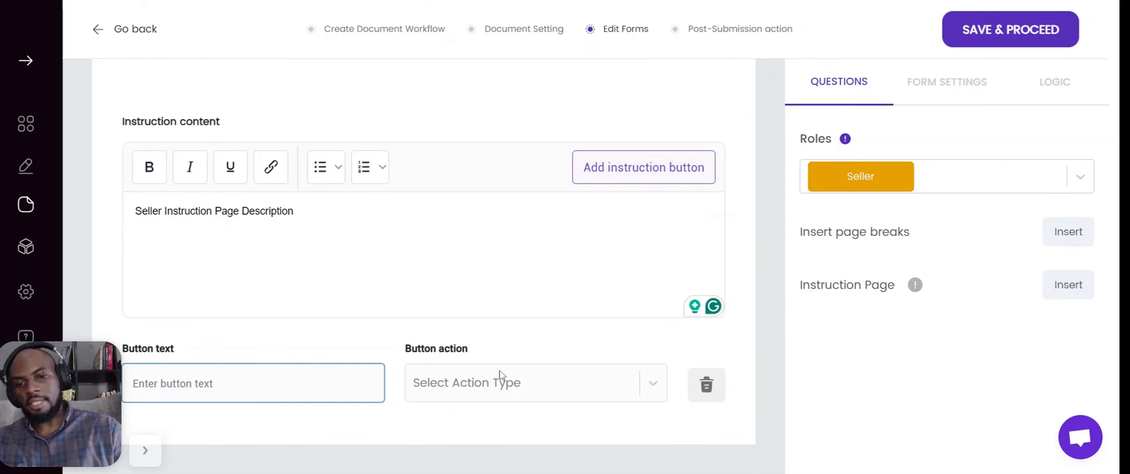
- Try "Select Page" and "Enter URL" as the instruction button's action, checking the pages that can be targeted
{"action": "left_click", "coordinate": [592, 384]}
{"action": "left_click", "coordinate": [561, 455]}
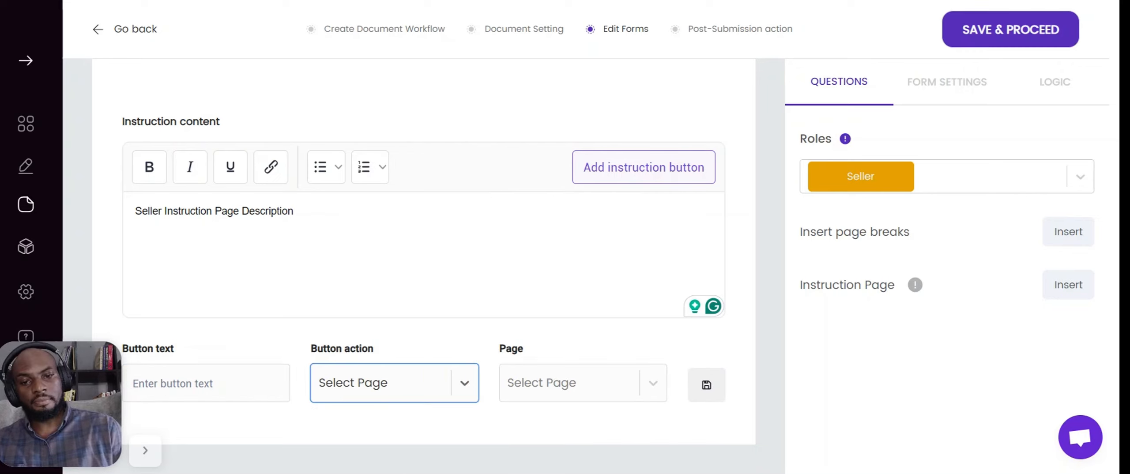
{"action": "left_click", "coordinate": [622, 388]}
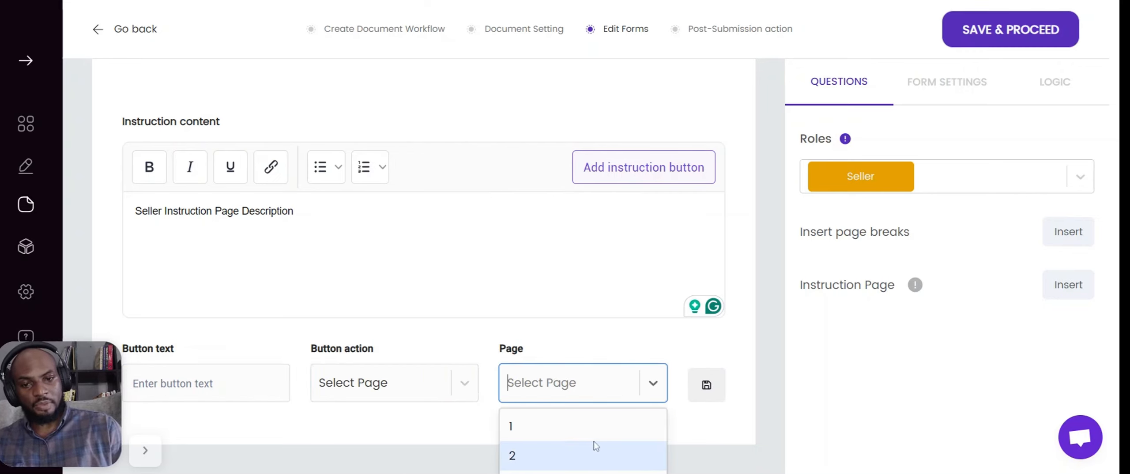
{"action": "left_click", "coordinate": [575, 386]}
{"action": "left_click", "coordinate": [457, 393]}
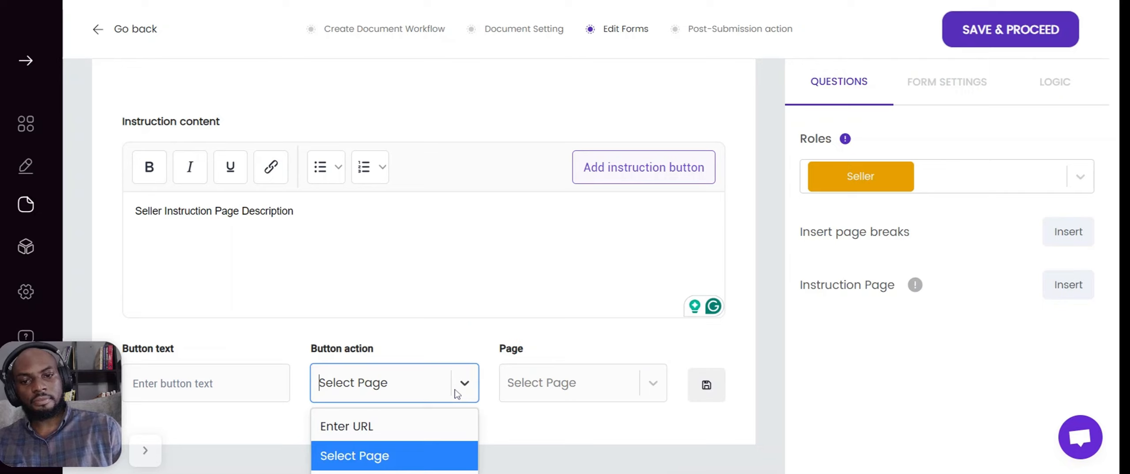
{"action": "left_click", "coordinate": [413, 427]}
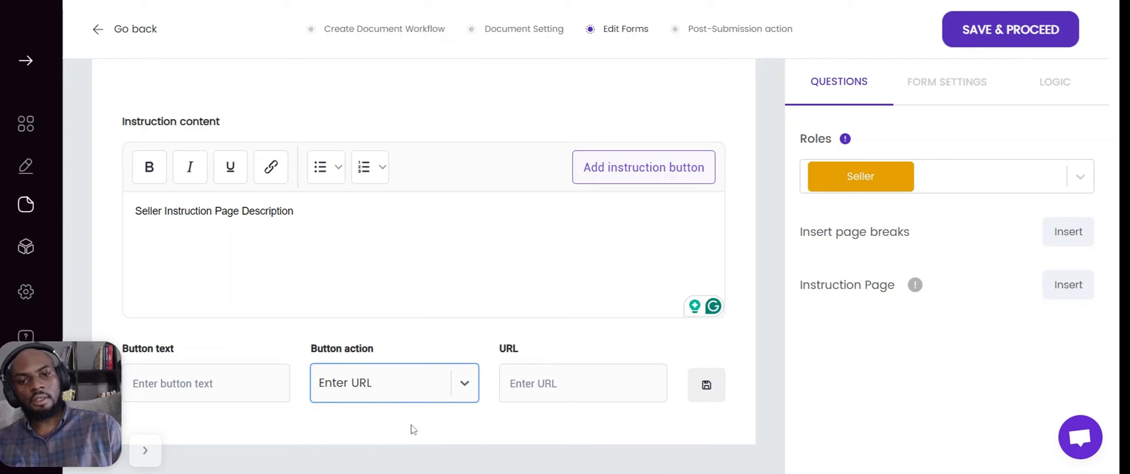
- Set the instruction button's action to "End Form"
{"action": "left_click", "coordinate": [466, 385]}
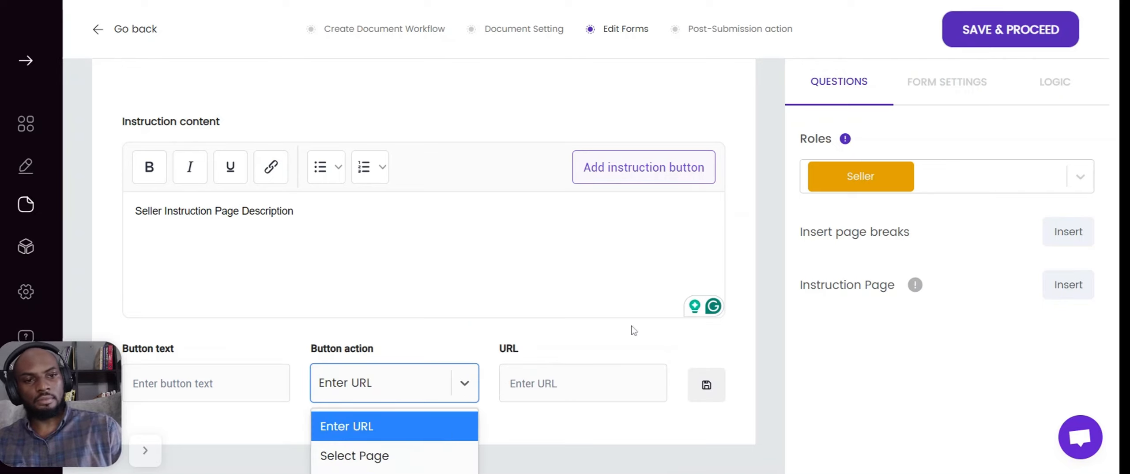
{"action": "scroll", "coordinate": [633, 330], "scroll_direction": "down", "scroll_amount": 1}
{"action": "left_click", "coordinate": [376, 456]}
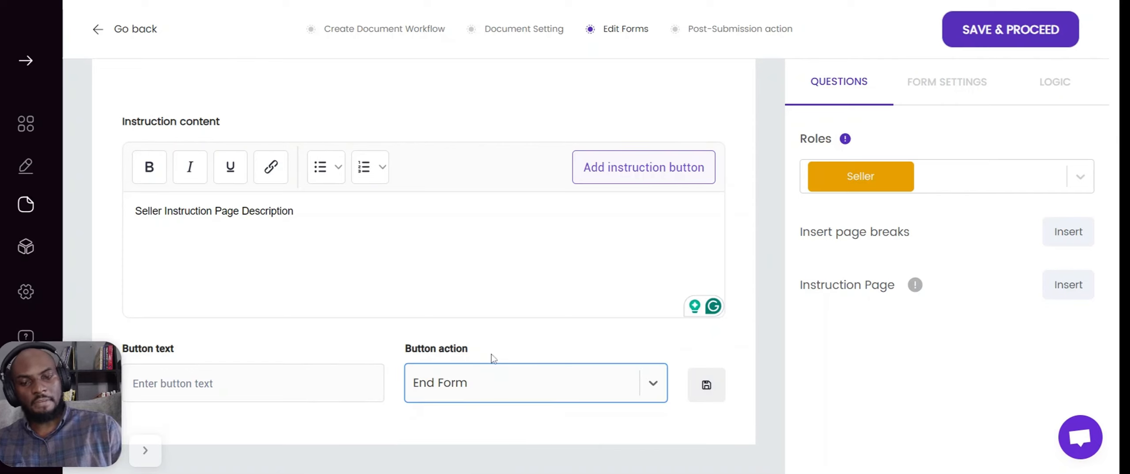